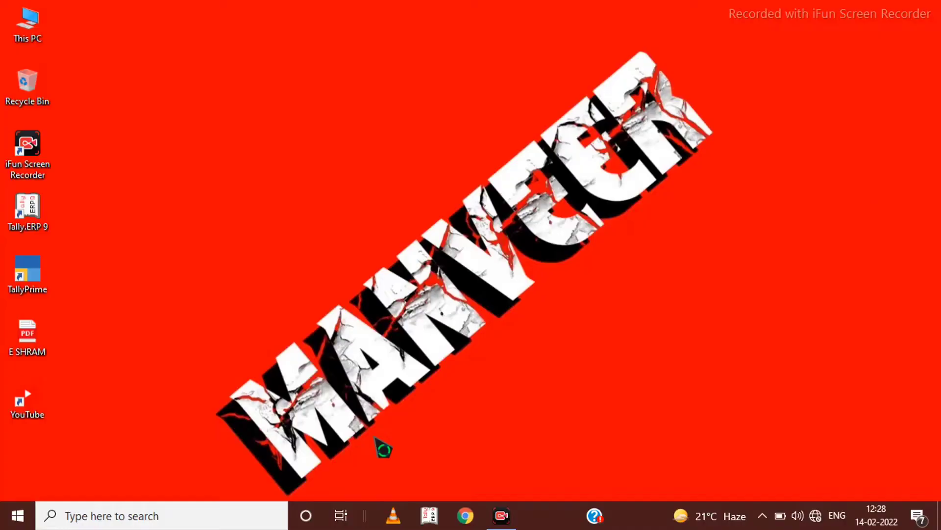
Launch Microsoft Word from the Run prompt with 'winword' to get a blank document.
key("super+r")
key("Return")
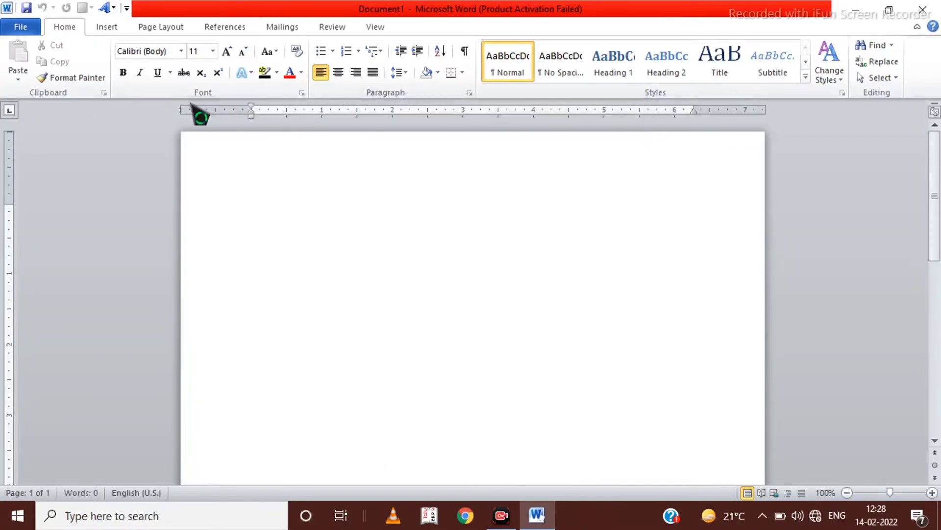
Set a custom paper size of 3.4 inches wide by 2.1 inches high.
left_click(182, 29)
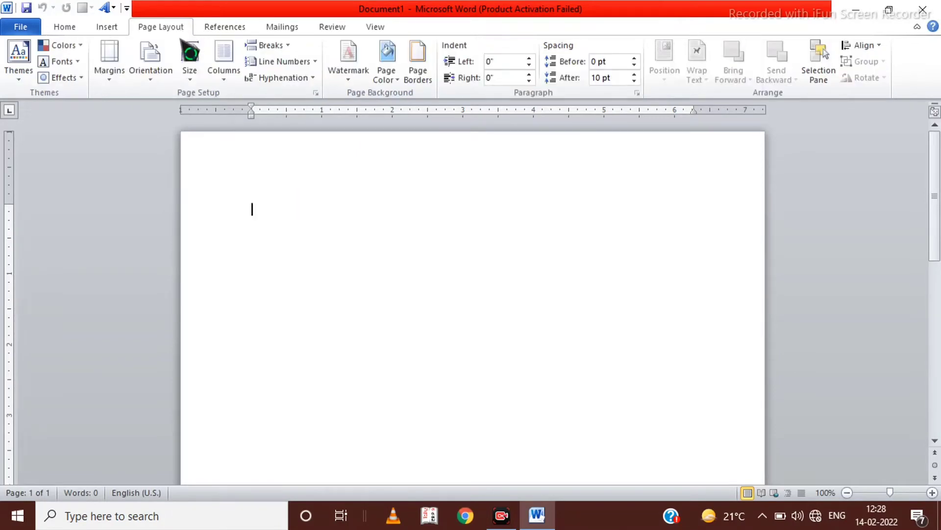
left_click(193, 74)
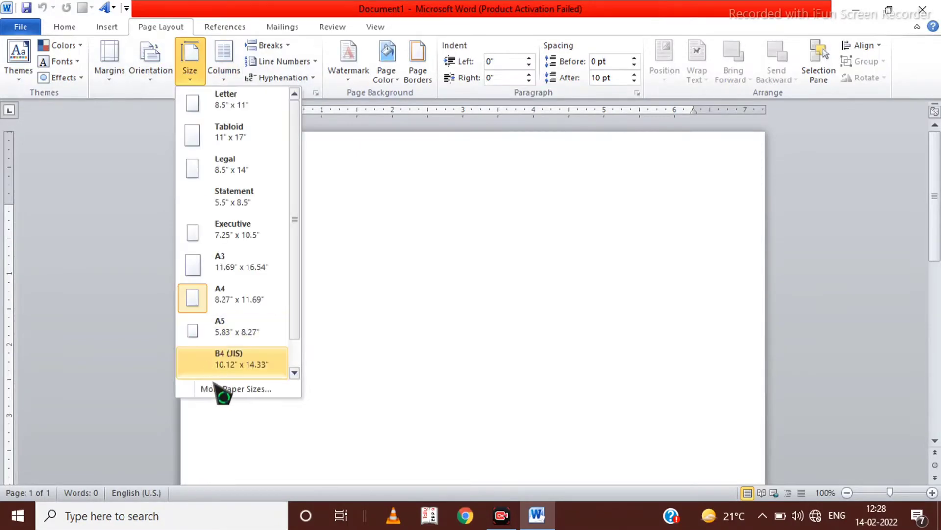
left_click(216, 388)
left_click(404, 124)
type("3.4")
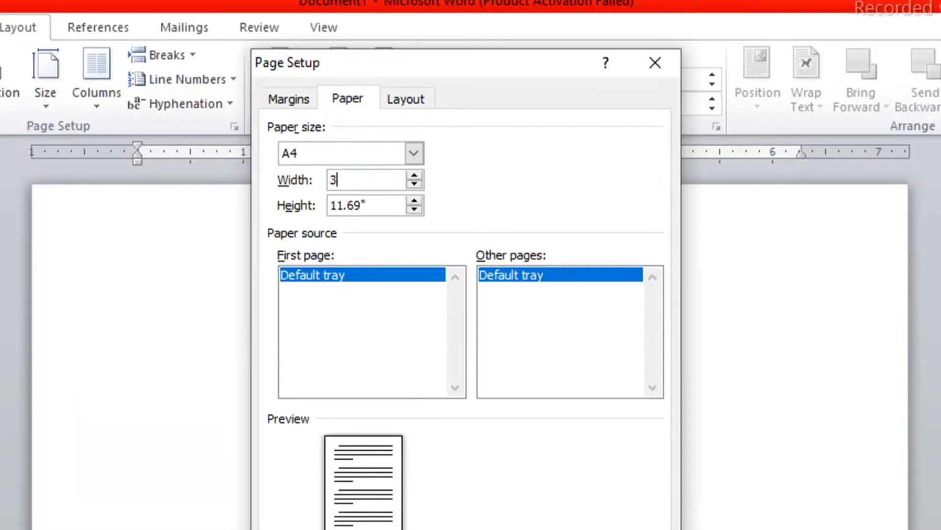
left_click(371, 206)
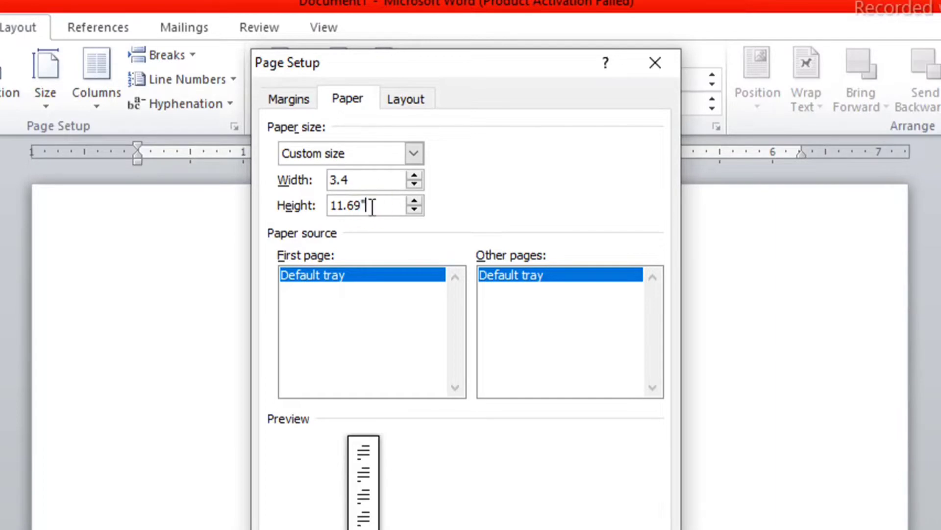
double_click(372, 207)
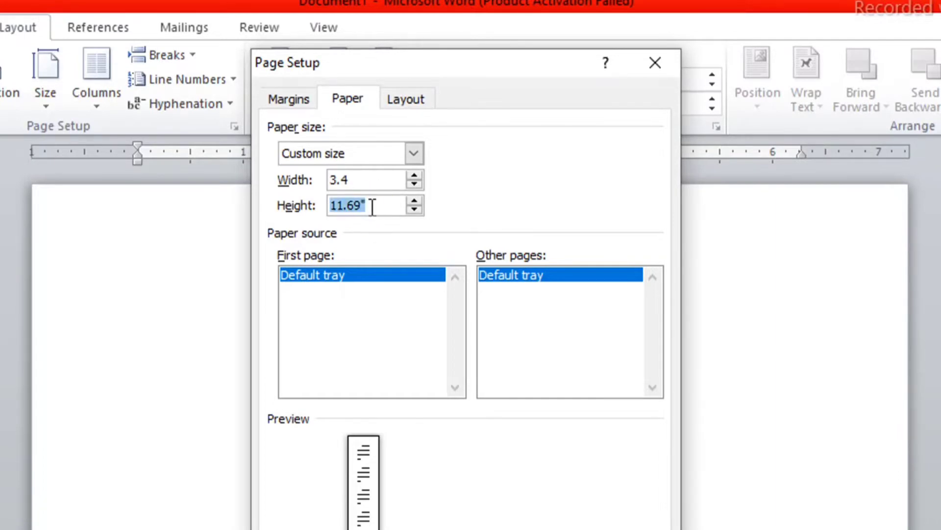
type("2.1")
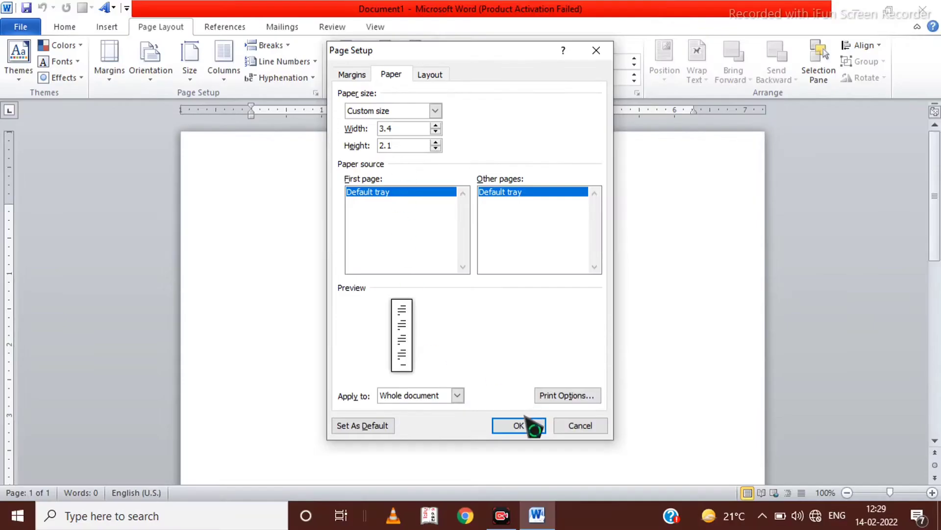
left_click(518, 426)
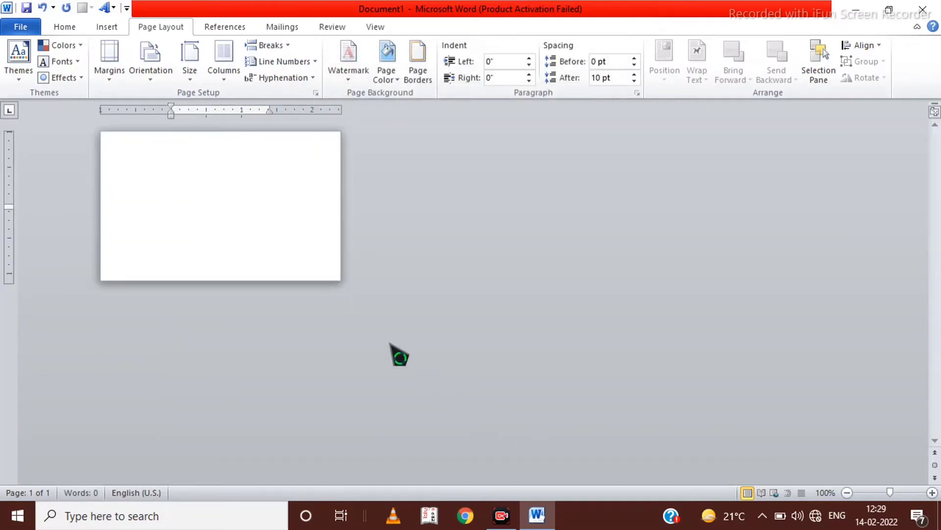
Set the top, bottom, left and right margins to 0.1 inch.
scroll(277, 261, "up", 3)
scroll(273, 258, "up", 8)
scroll(269, 267, "up", 1)
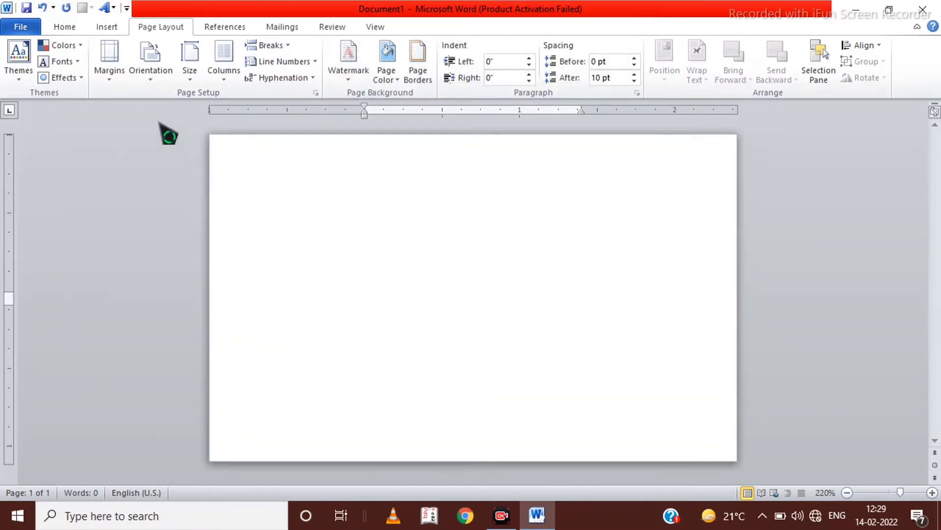
left_click(110, 64)
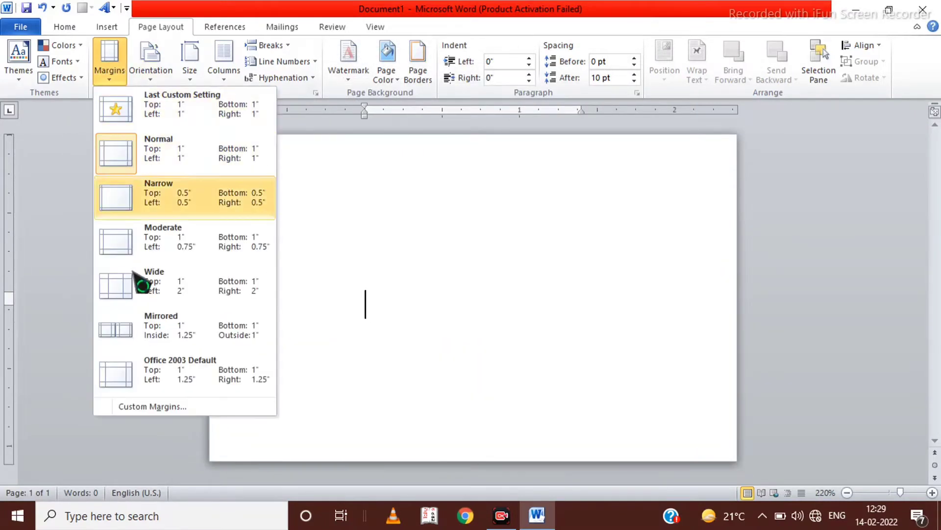
left_click(152, 407)
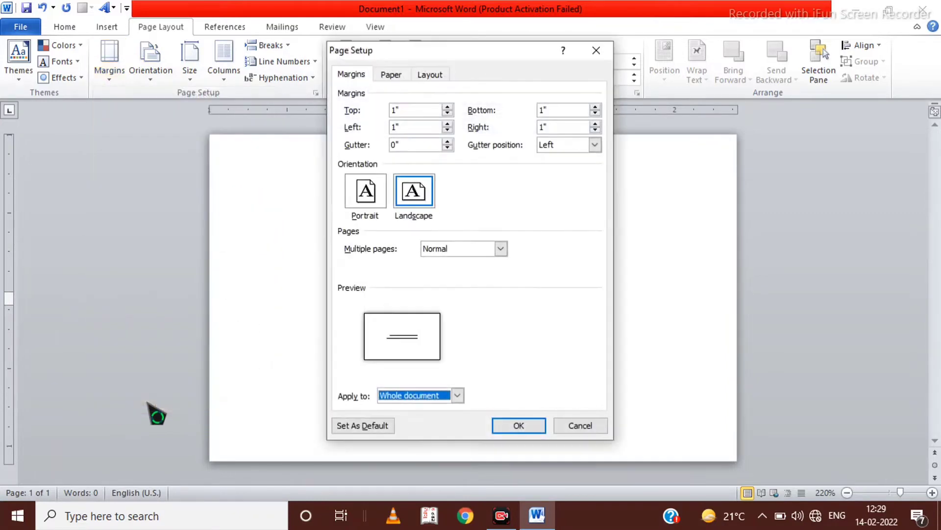
left_click(402, 114)
type("0.")
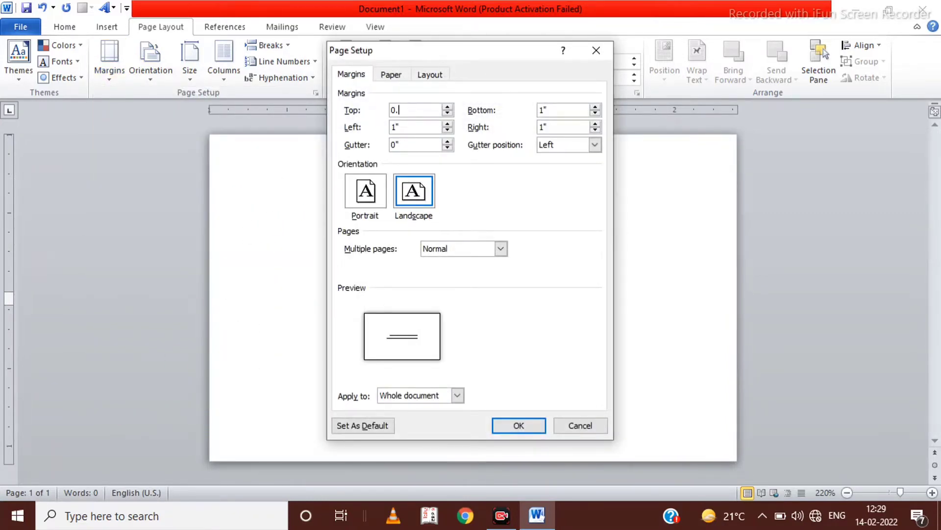
key("Tab")
type("0.")
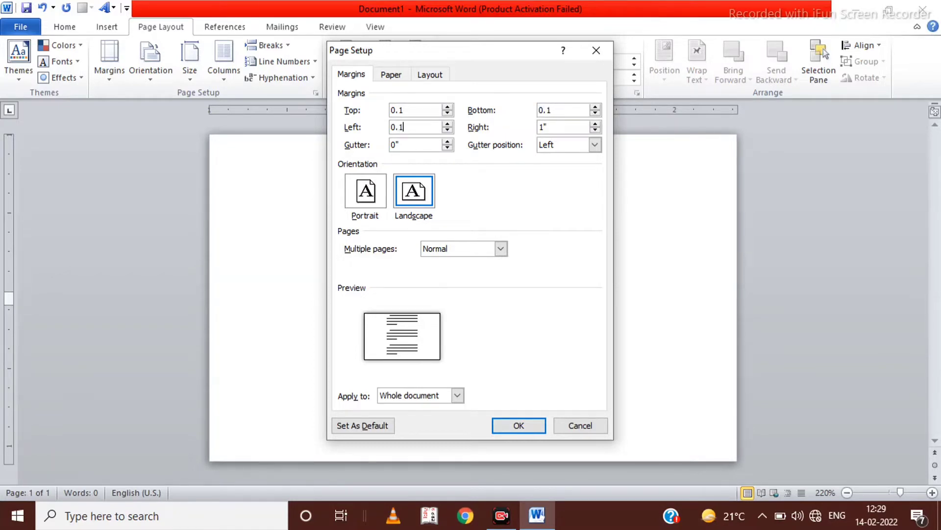
key("Tab")
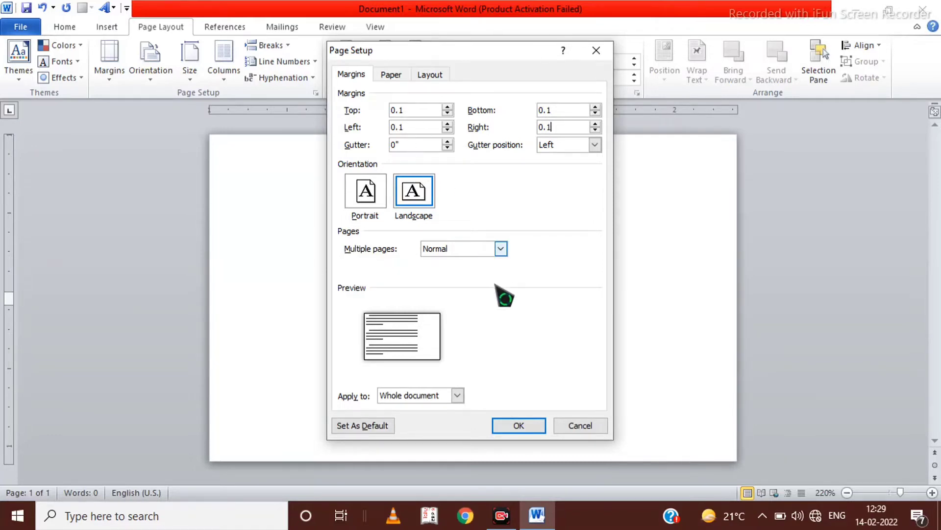
left_click(518, 425)
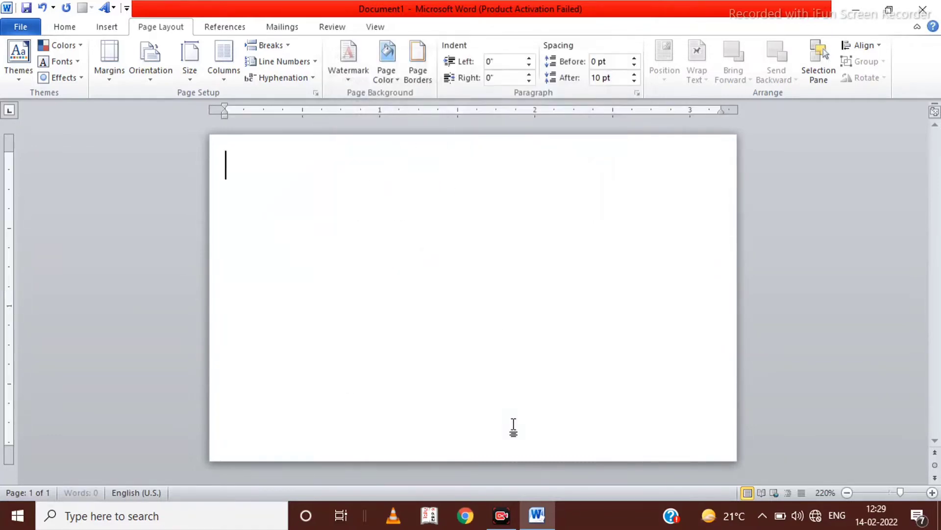
Make the page colour black and bring up the Shapes gallery.
left_click(387, 61)
left_click(392, 106)
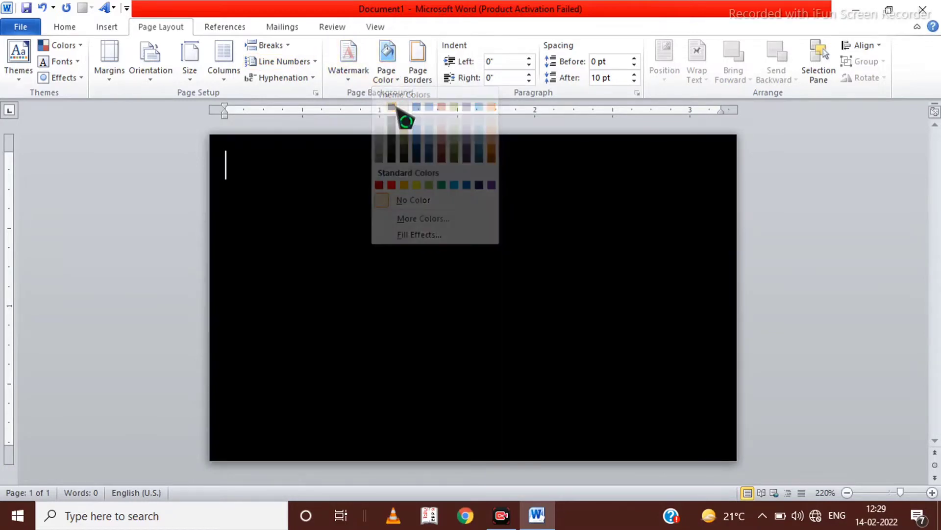
left_click(107, 27)
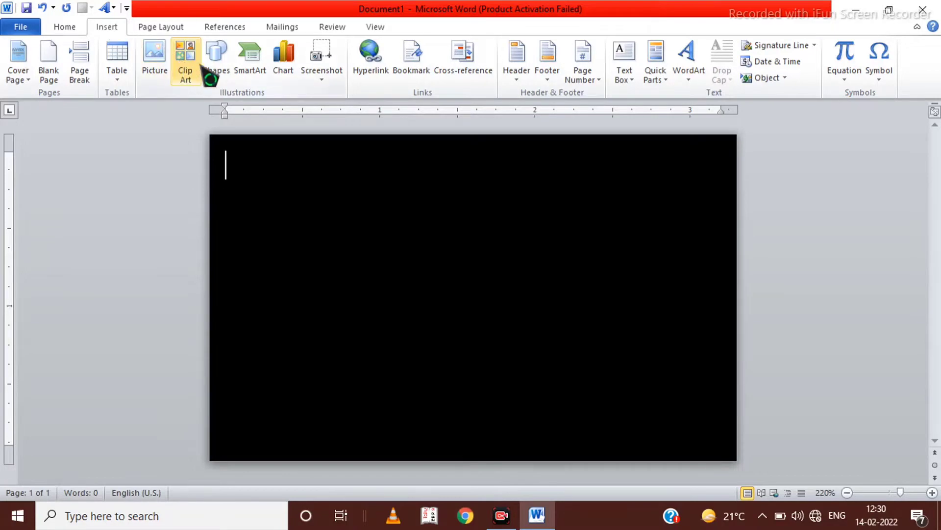
left_click(218, 76)
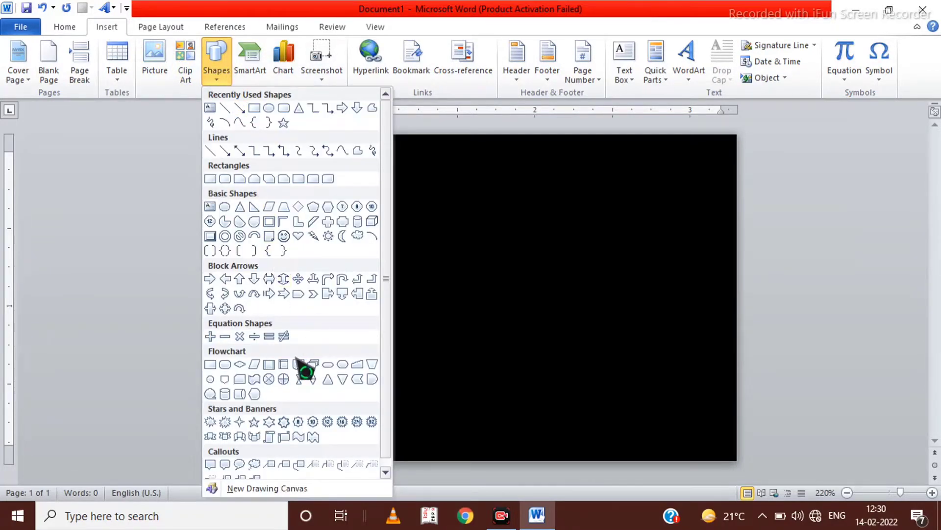
Draw a flowchart parallelogram over the card's right side, filled orange with no outline.
left_click(263, 363)
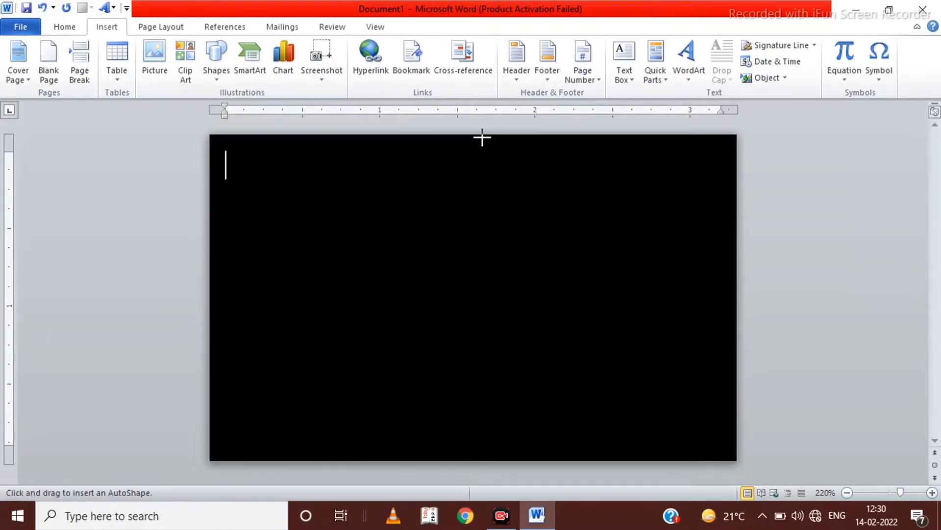
left_click_drag(482, 138, 858, 463)
left_click_drag(696, 397, 644, 394)
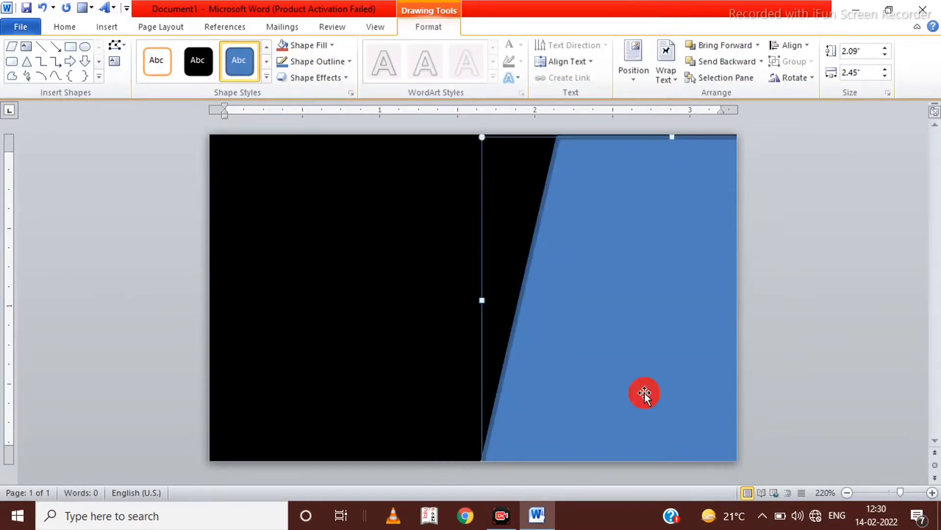
left_click(323, 45)
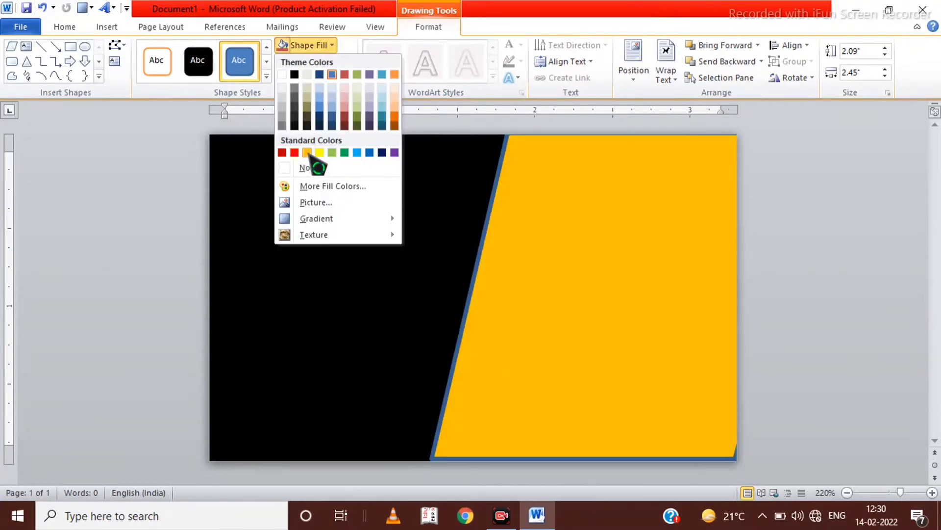
left_click(307, 153)
left_click(338, 62)
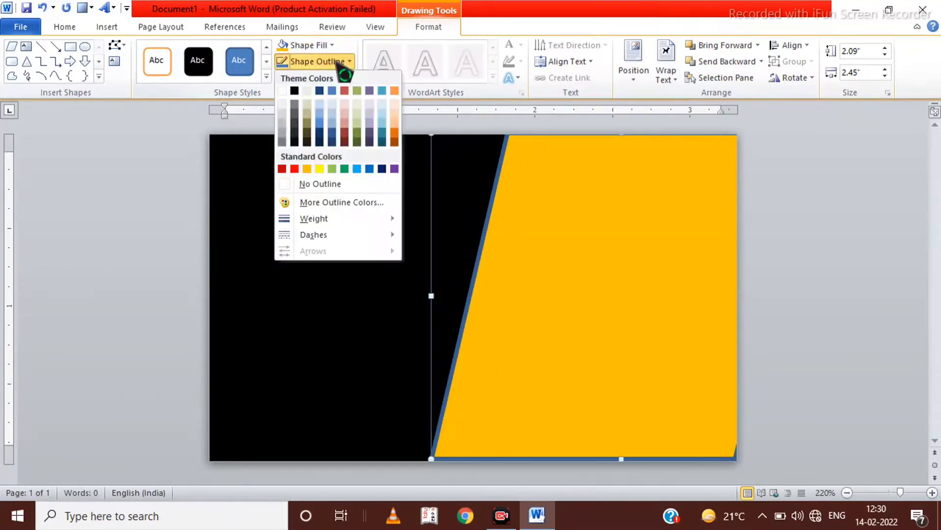
left_click(335, 184)
left_click_drag(538, 283, 559, 283)
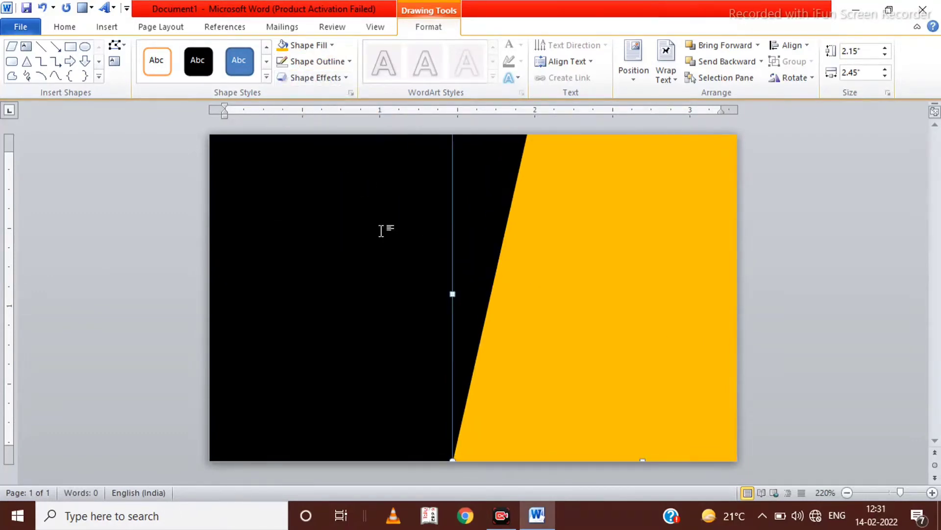
Draw a long red rectangle bar with no outline across the card's middle.
left_click(107, 26)
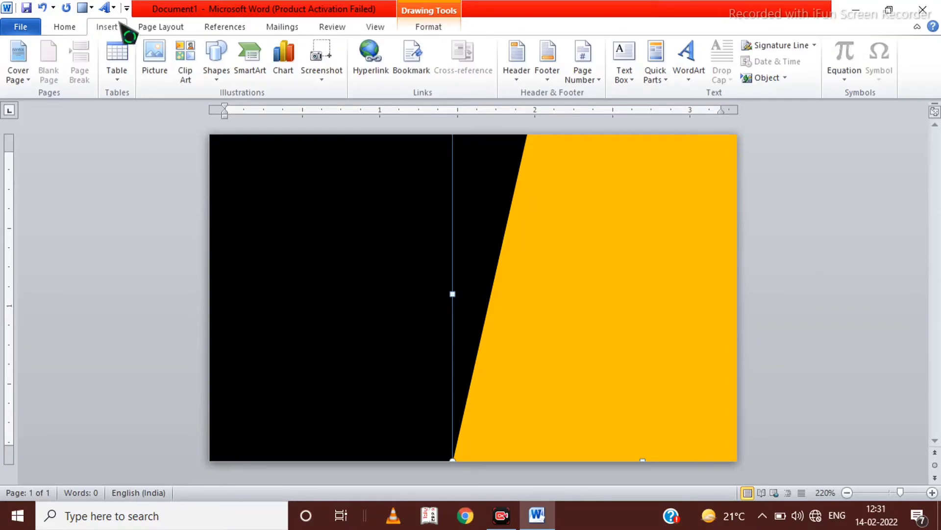
left_click(217, 64)
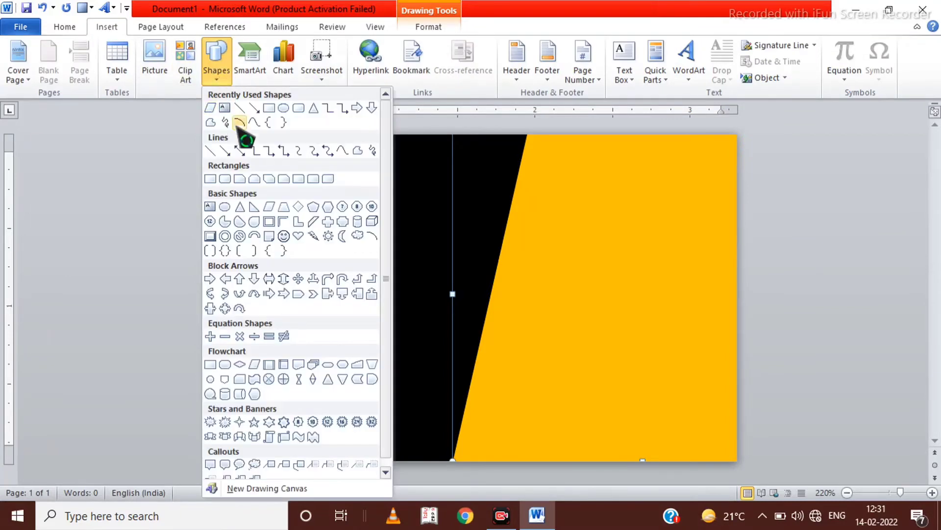
left_click(270, 110)
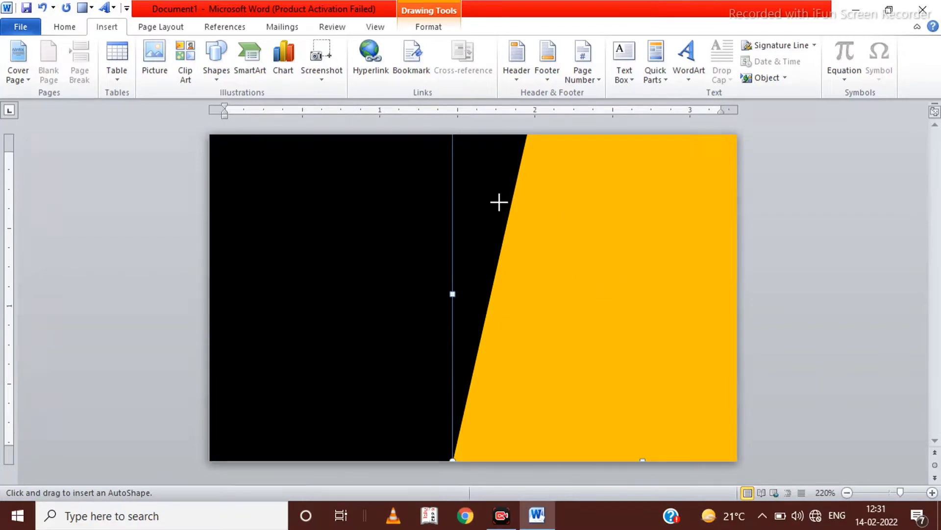
left_click_drag(445, 229, 737, 270)
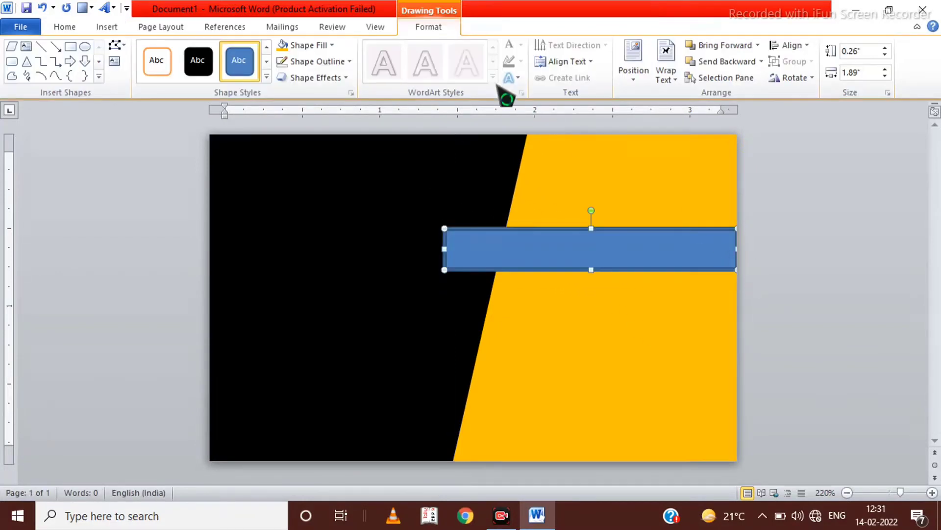
left_click(331, 45)
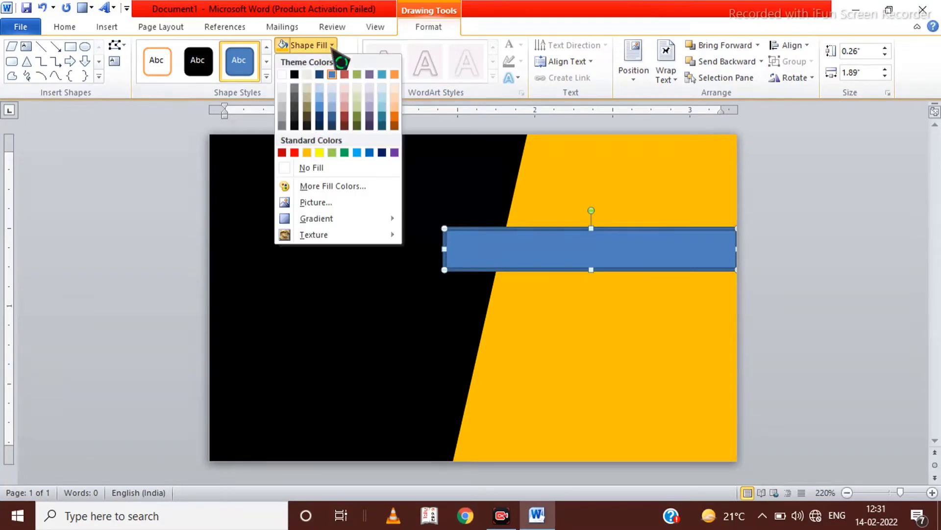
left_click(295, 153)
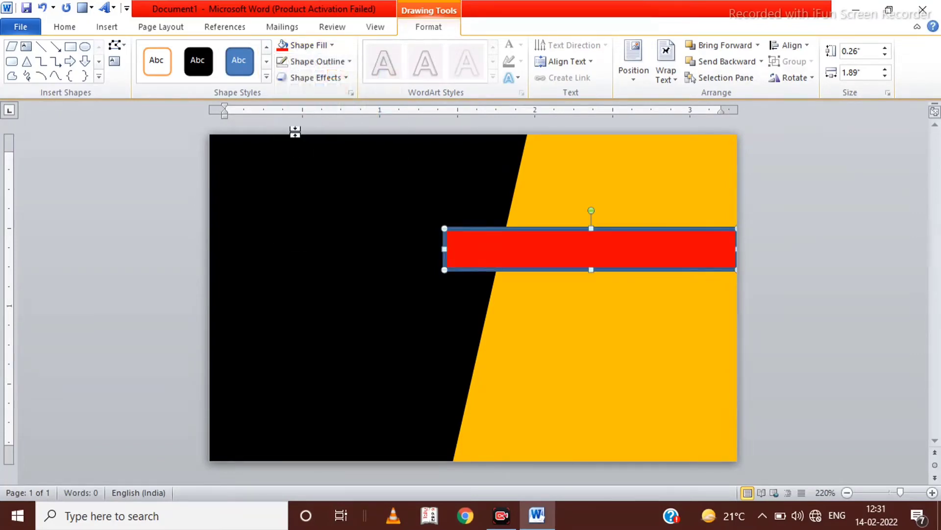
left_click(318, 61)
left_click(314, 183)
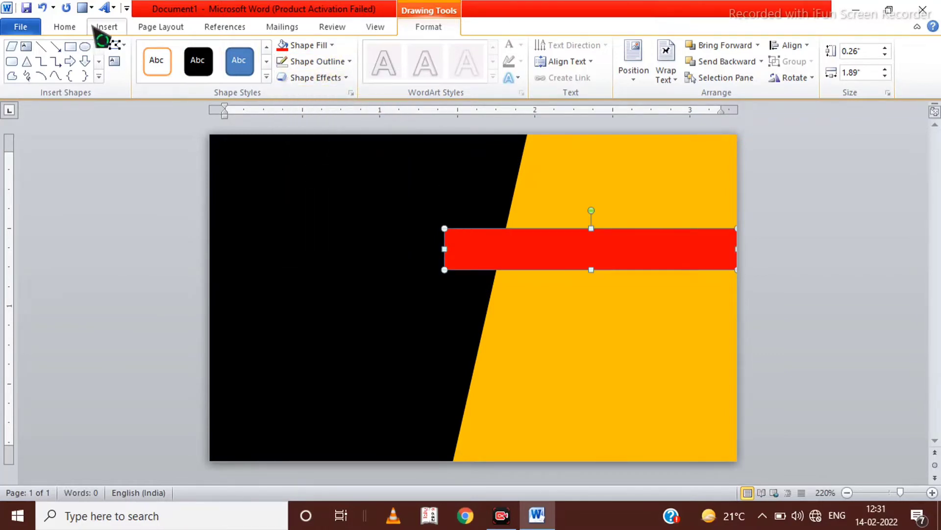
Bring up the Shapes gallery from the Insert tab again.
left_click(102, 28)
left_click(240, 74)
left_click(218, 74)
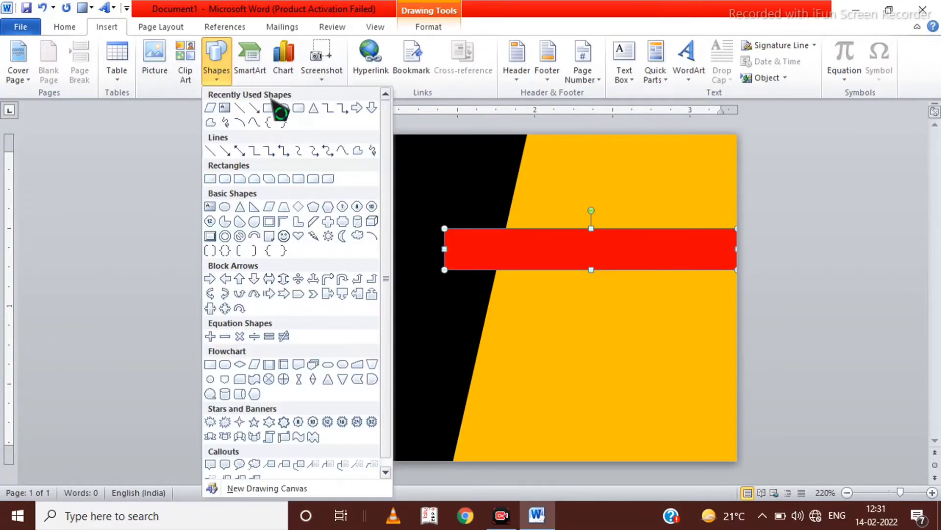
Draw a downward-pointing isosceles triangle under the bar's left end, dark red, no outline.
left_click(314, 108)
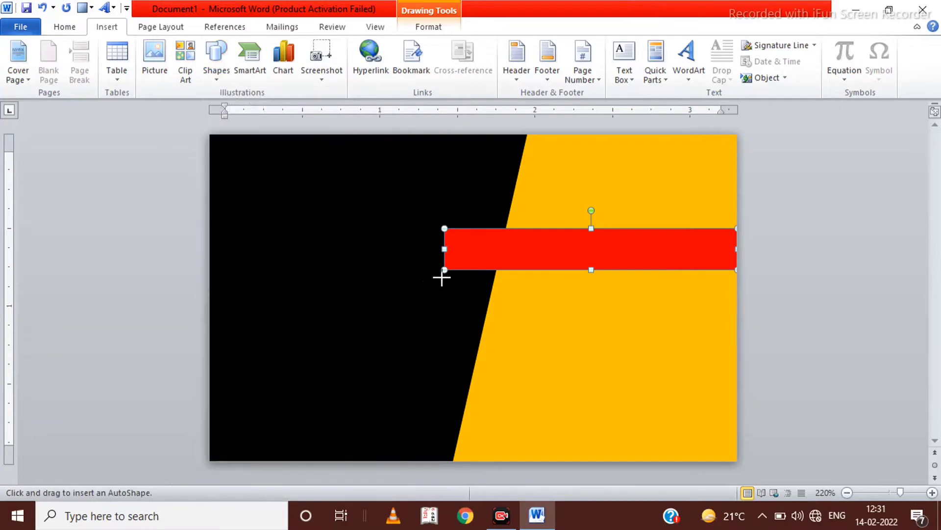
left_click_drag(440, 276, 554, 342)
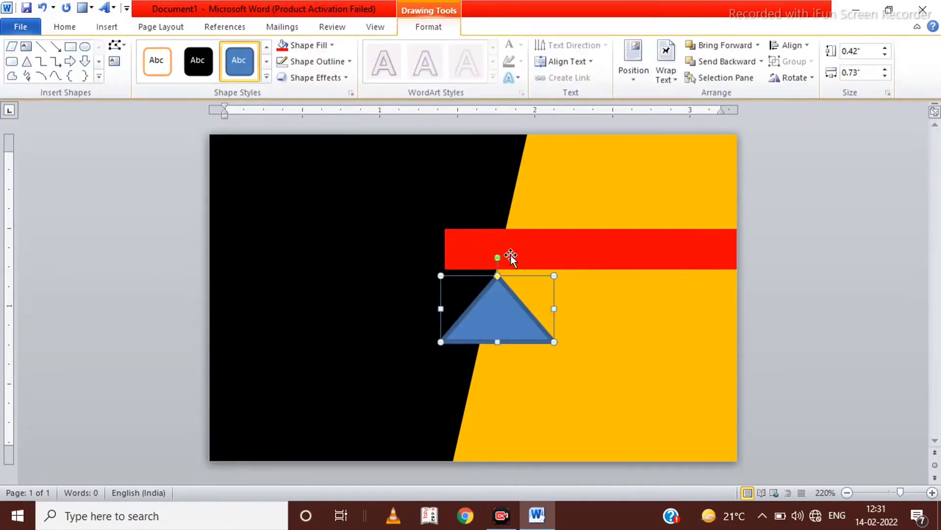
left_click_drag(499, 257, 497, 361)
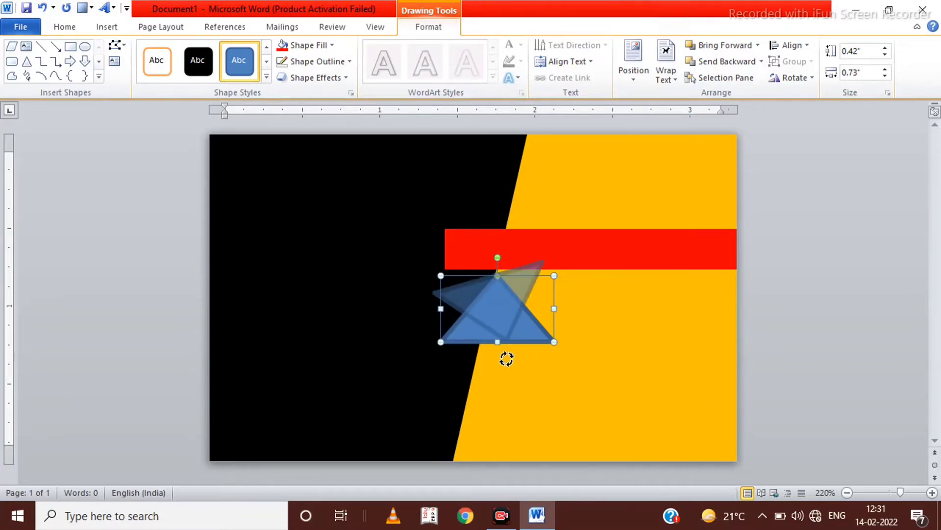
left_click_drag(479, 321, 479, 316)
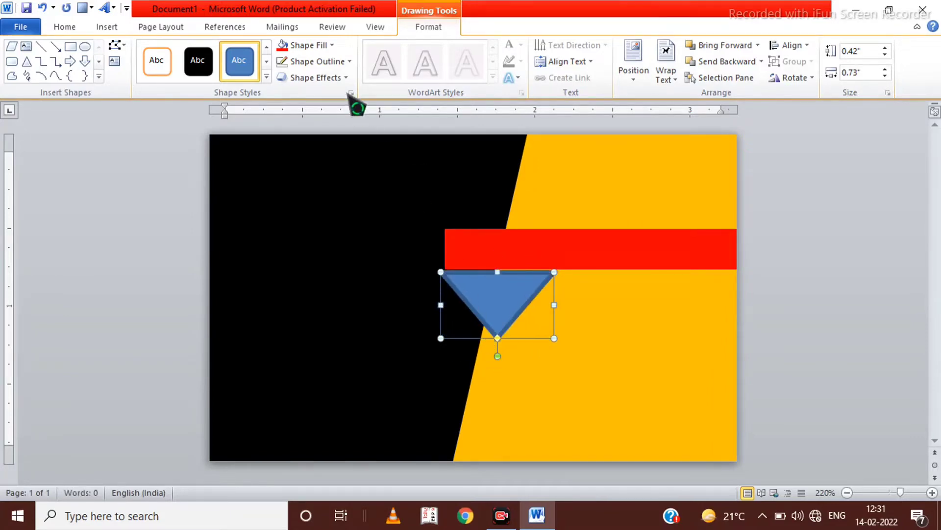
left_click(309, 45)
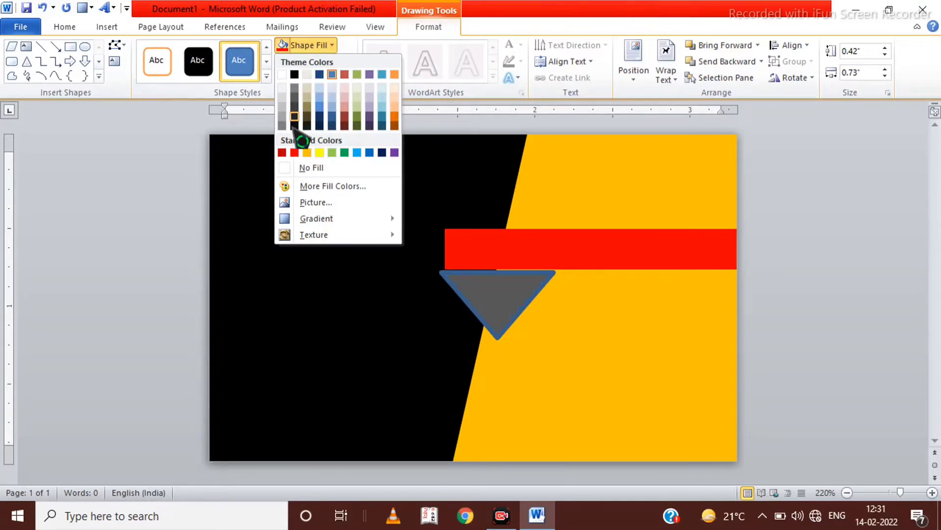
left_click(282, 153)
left_click(344, 61)
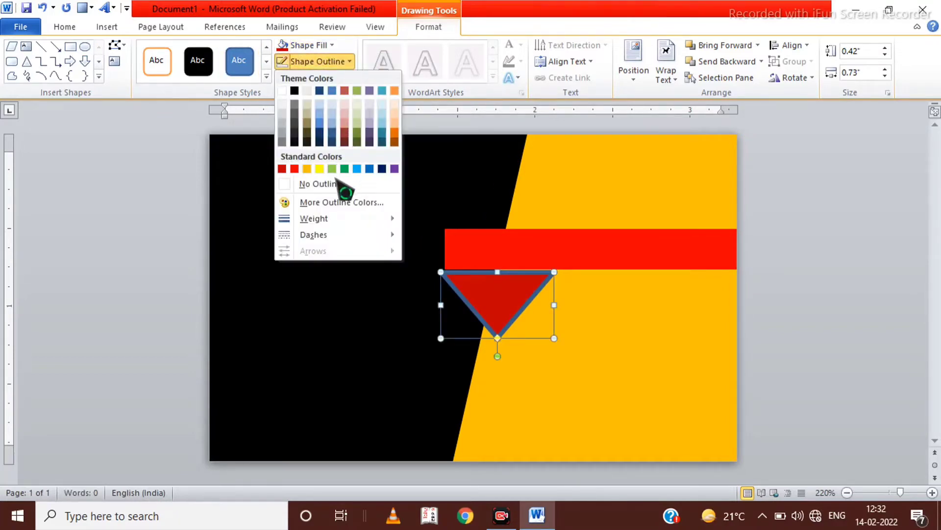
left_click(319, 184)
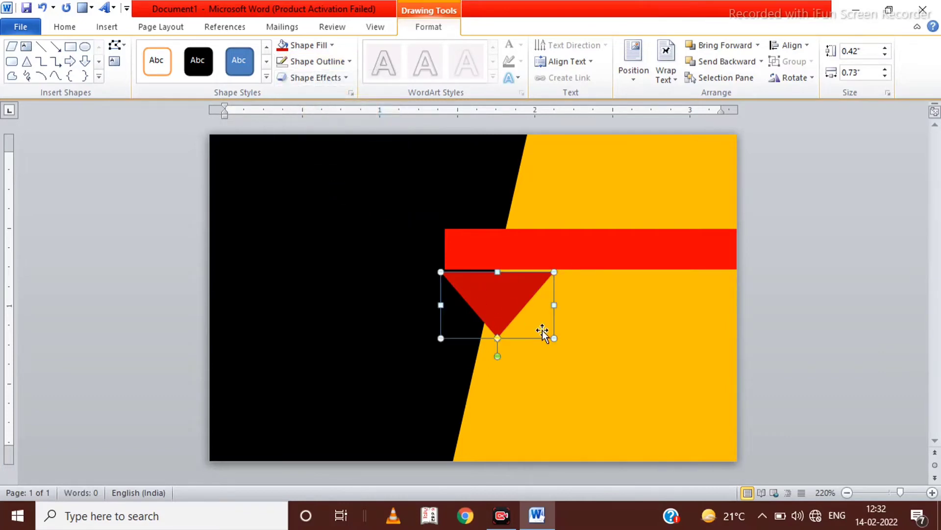
Nudge the triangle into place and send it behind the orange shape.
key("ctrl+Up")
key("ctrl+Right")
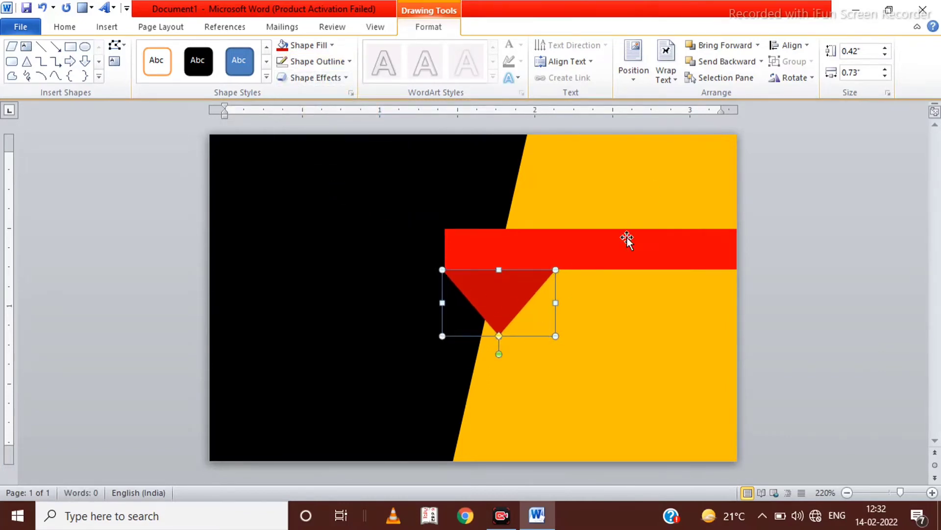
left_click(765, 62)
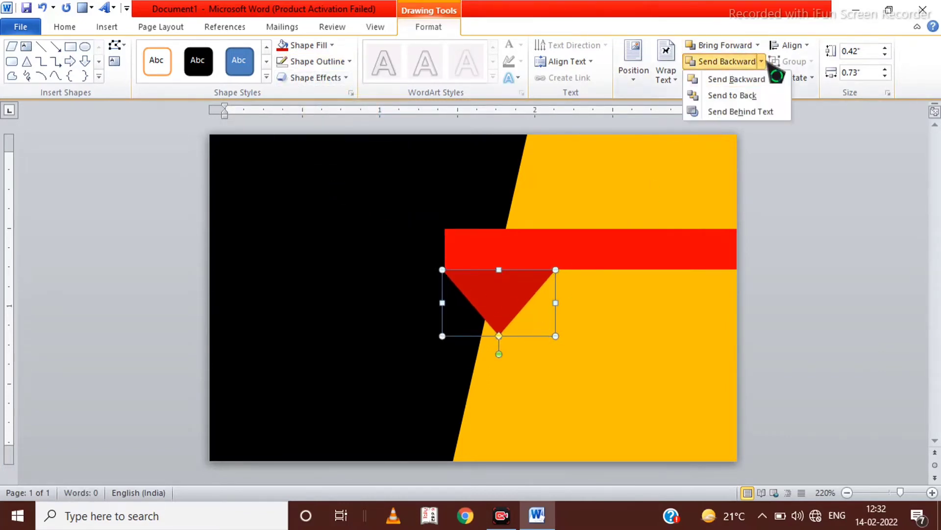
left_click(744, 96)
left_click(356, 366)
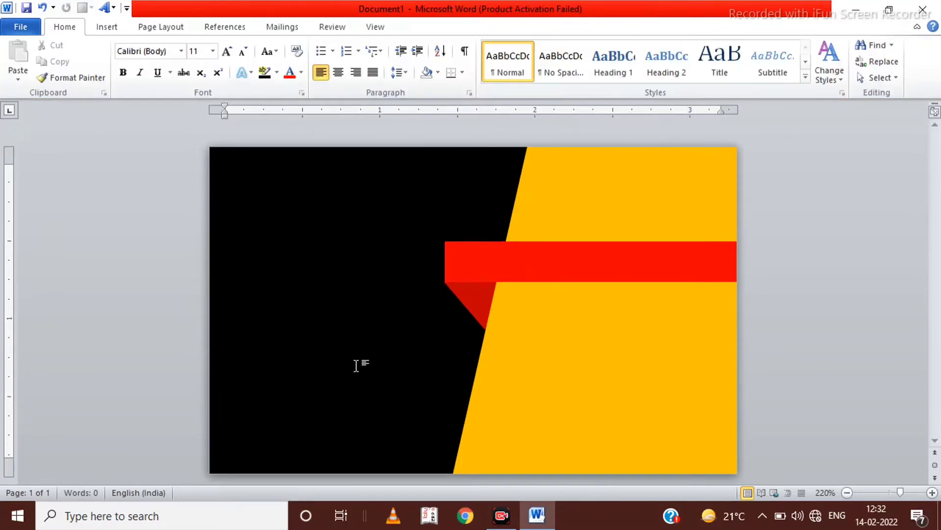
Choose the Text Box tool from the Insert Shapes gallery.
left_click(106, 27)
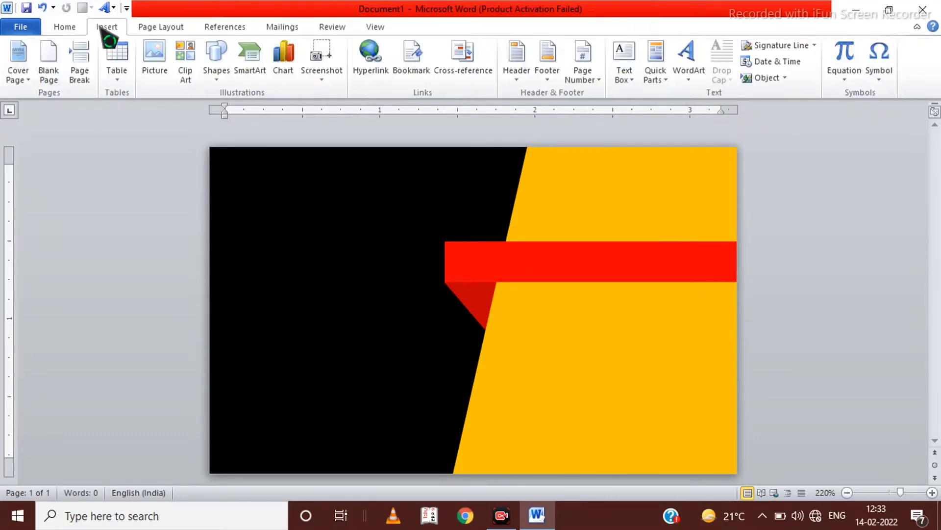
left_click(217, 68)
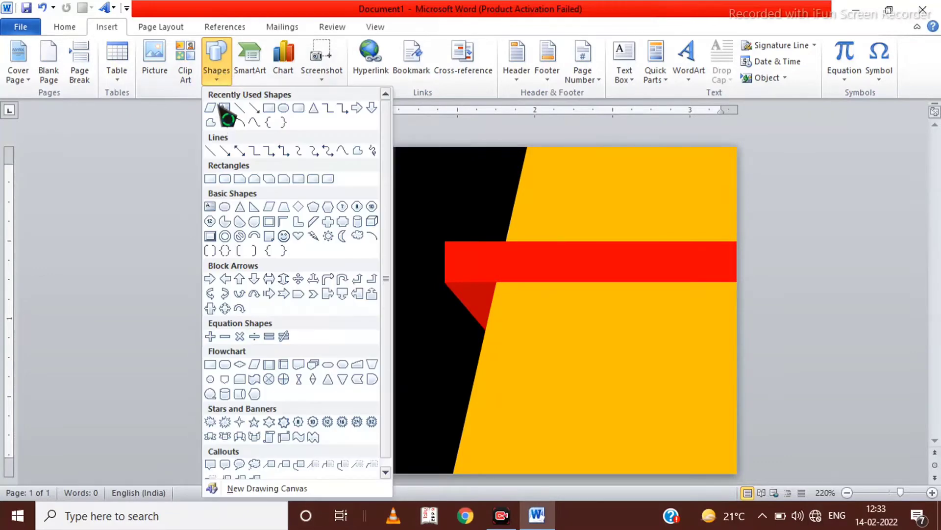
left_click(226, 108)
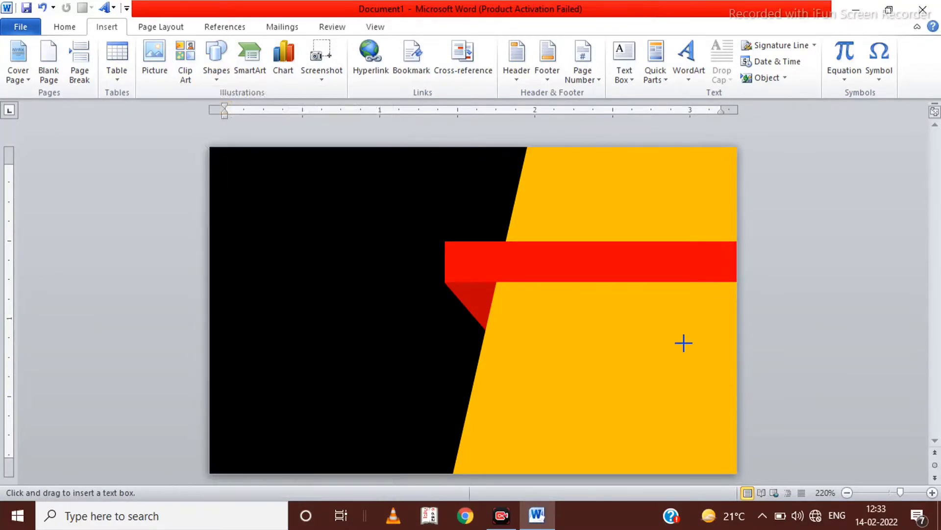
Draw a text box over the red bar with No Fill and No Outline.
mouse_move(472, 243)
left_mouse_down()
mouse_move(666, 283)
mouse_move(723, 282)
left_mouse_up()
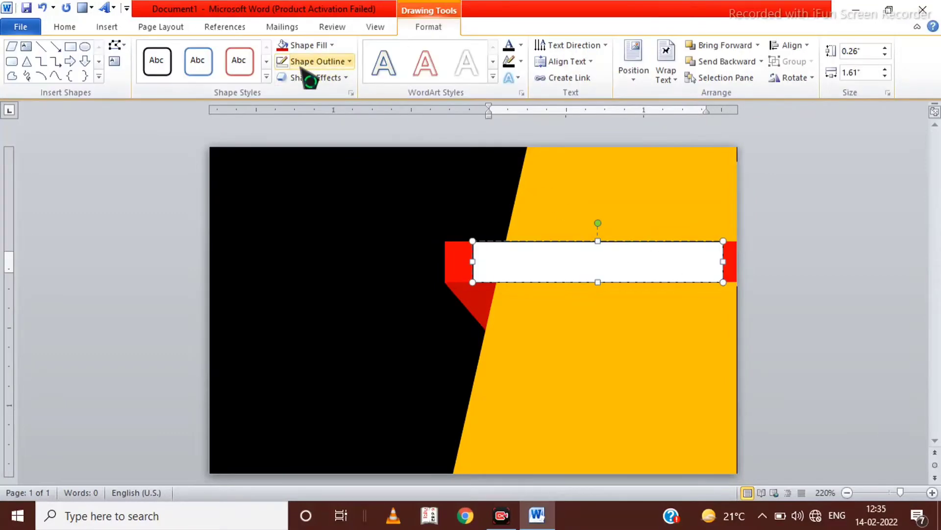
left_click(323, 45)
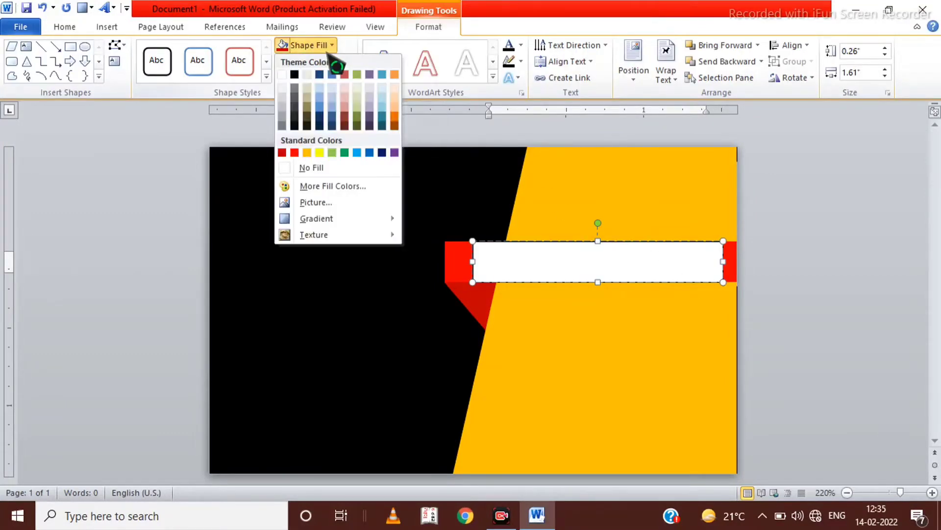
left_click(320, 170)
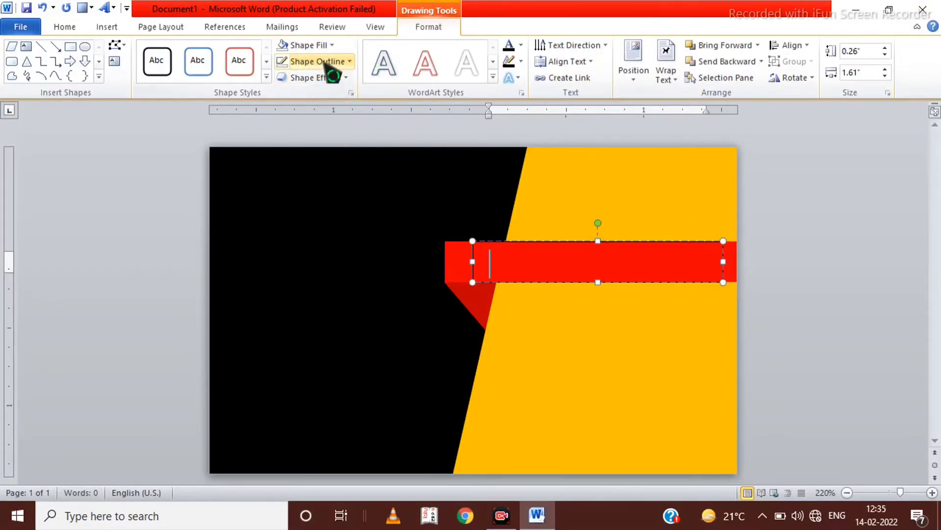
left_click(326, 61)
left_click(334, 187)
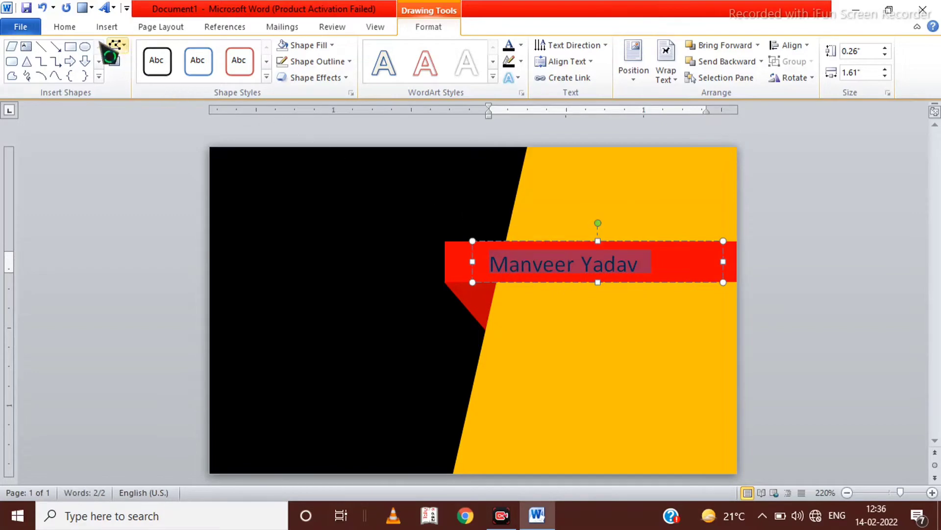
Format the name as bold white Cambria.
left_click(61, 27)
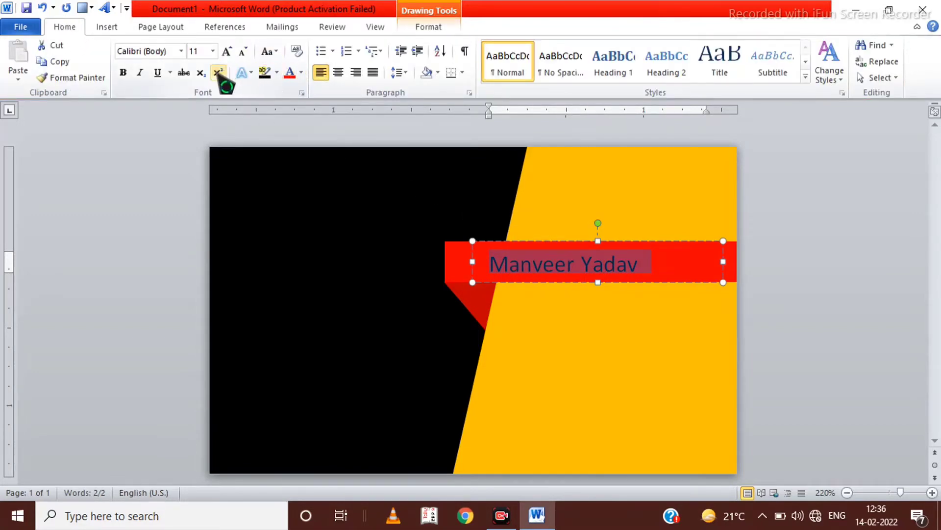
left_click(181, 51)
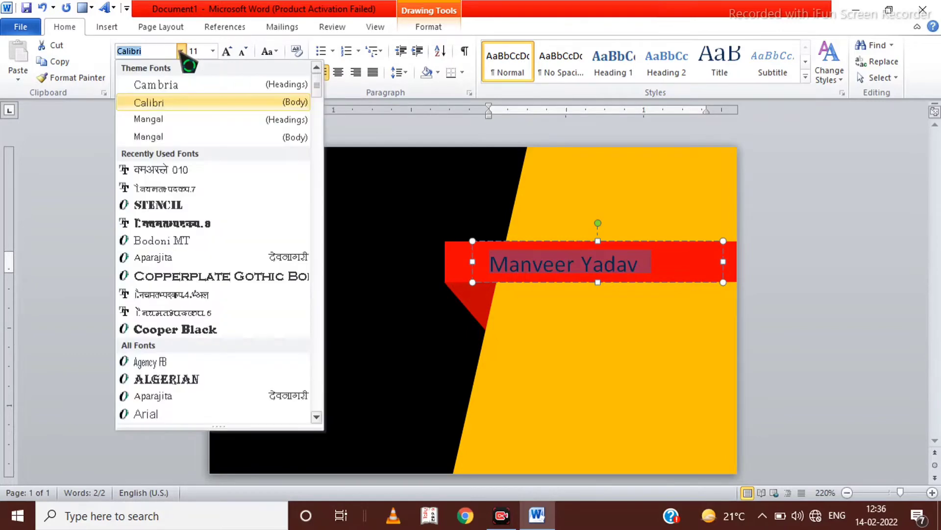
left_click(184, 86)
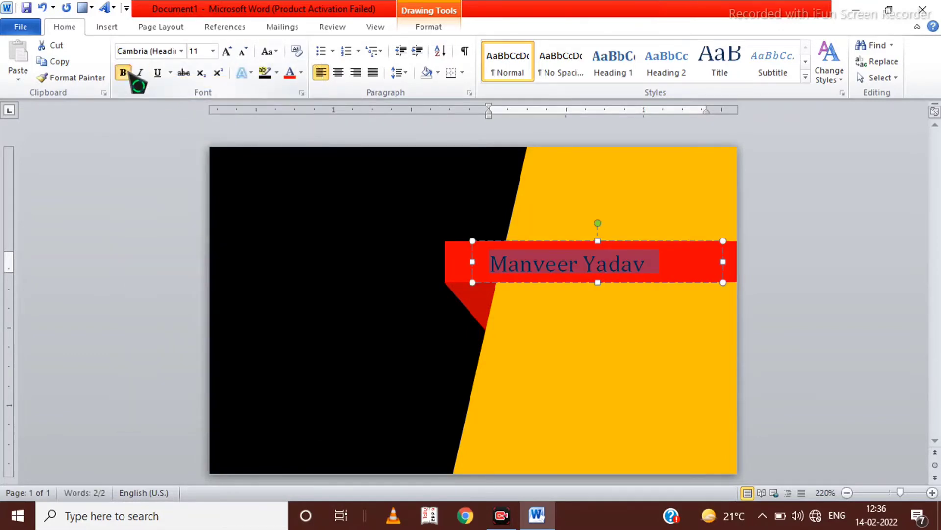
left_click(130, 72)
left_click(301, 73)
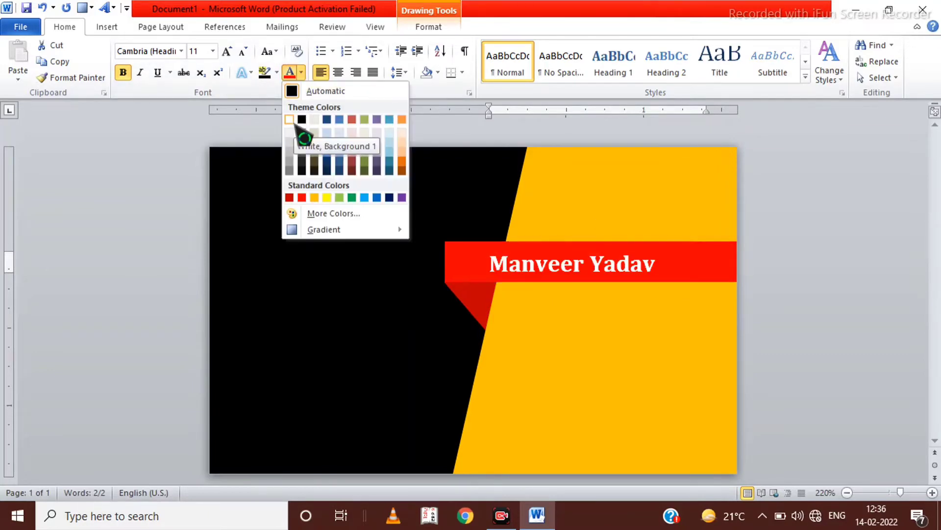
left_click(291, 120)
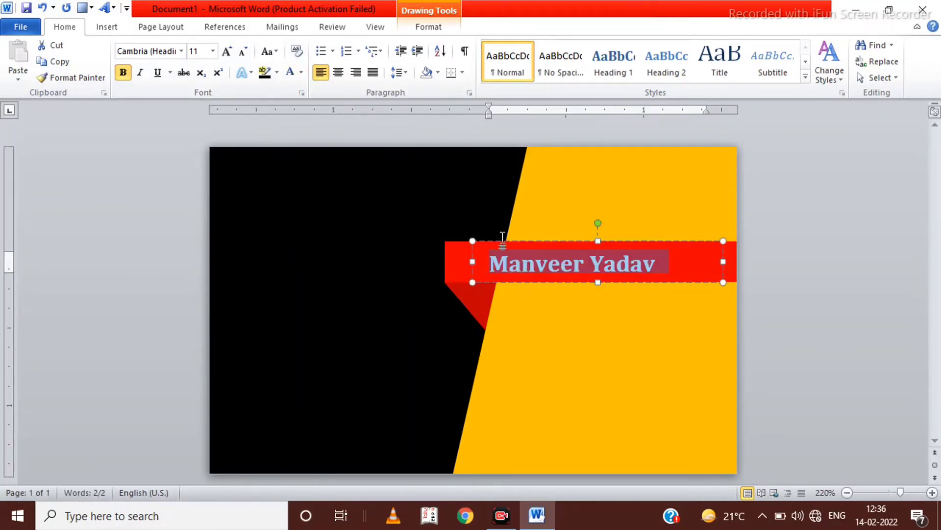
Shift the name box right along the bar and duplicate it with Ctrl+D.
left_click_drag(502, 241, 526, 237)
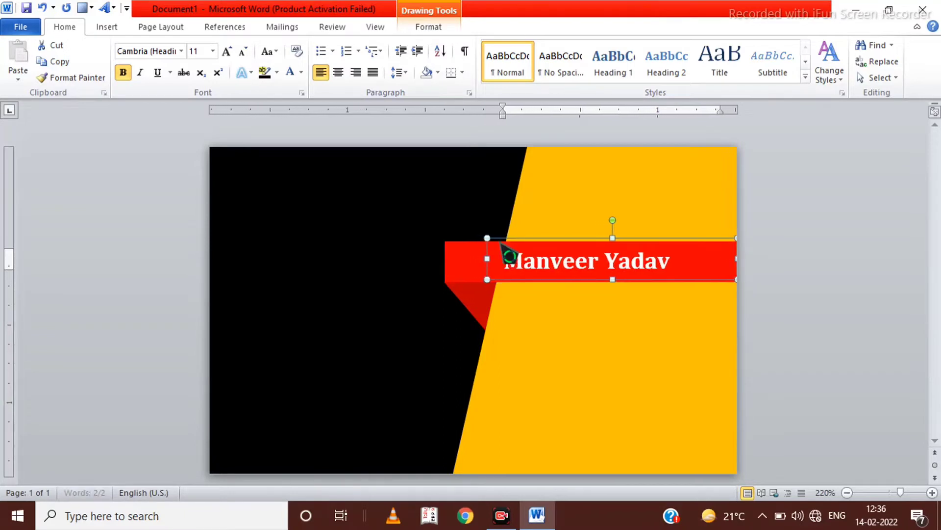
key("Right")
key("Right")
key("Right")
key("Right")
key("Right")
key("Right")
key("Right")
key("Right")
key("Right")
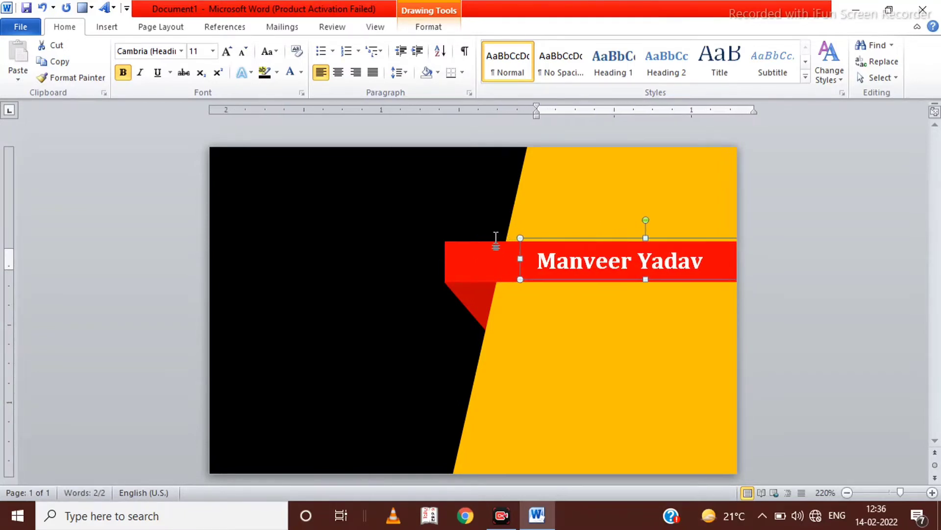
key("ctrl+d")
Move the copy below the bar and change it to 'Owner' in smaller black text.
left_click_drag(605, 309, 584, 356)
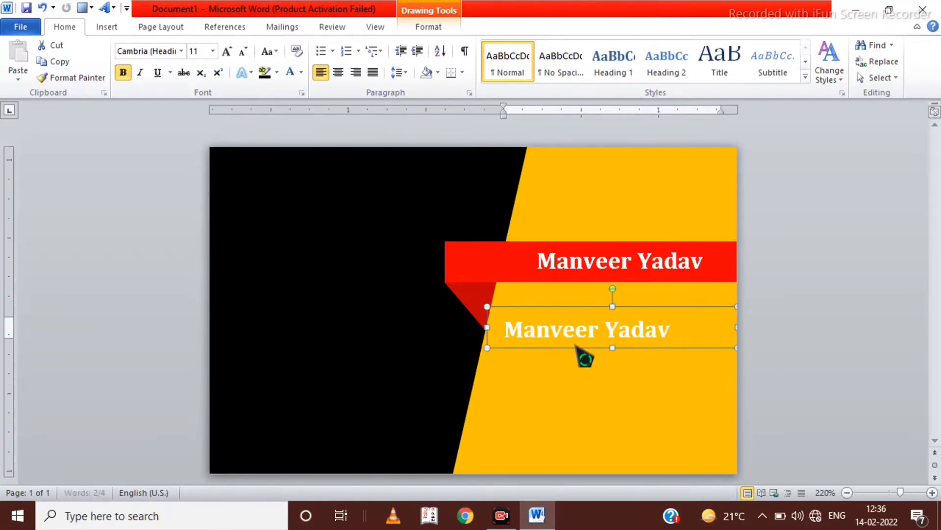
type("Owner")
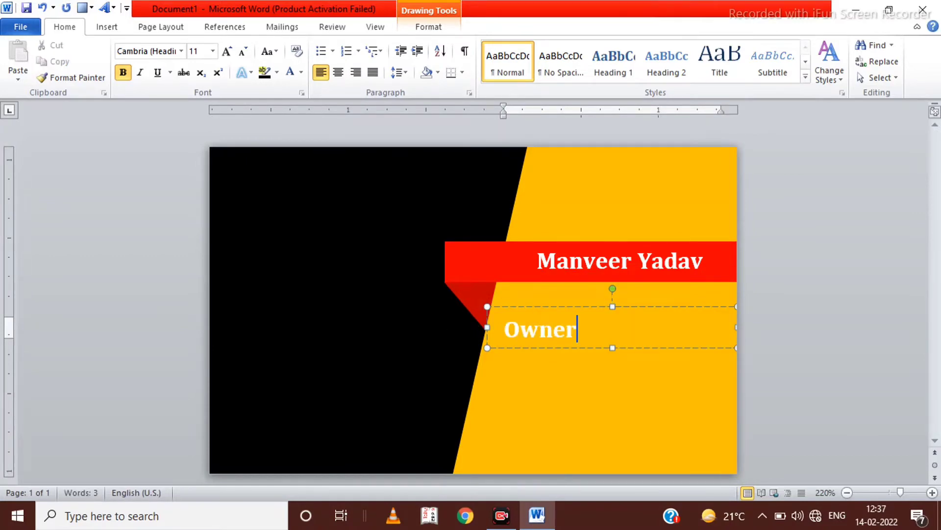
left_click_drag(578, 329, 511, 329)
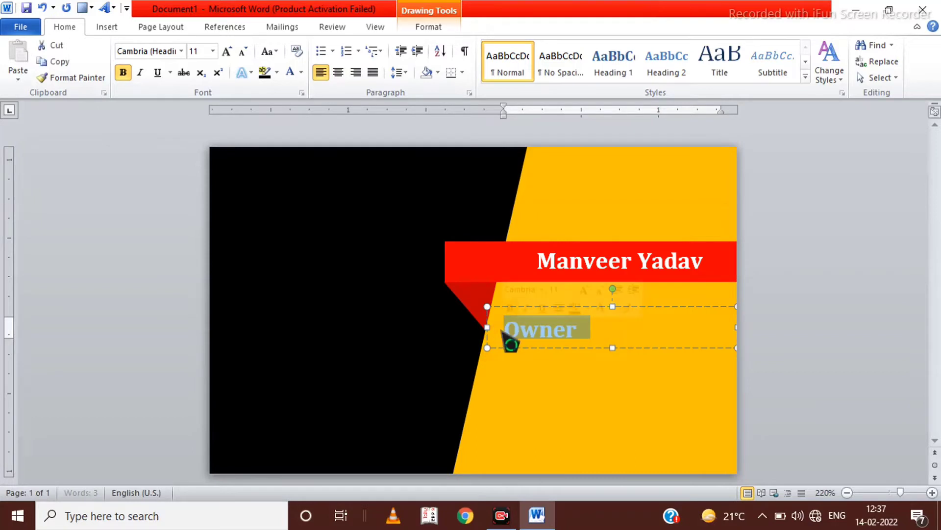
left_click(245, 55)
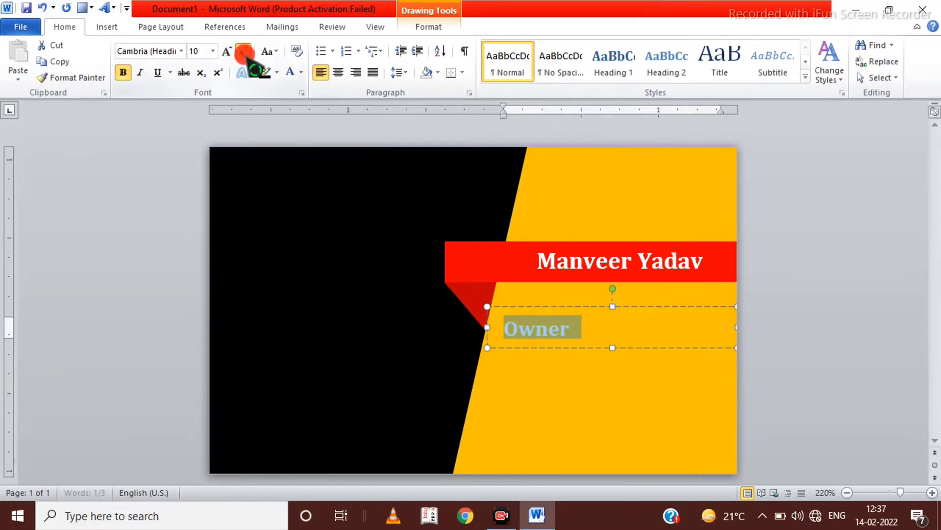
left_click(244, 55)
left_click(244, 55)
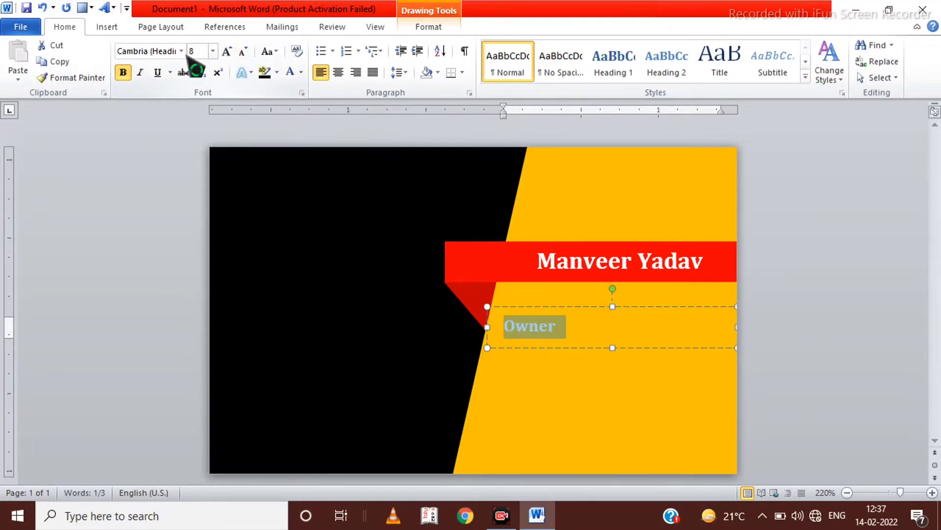
left_click(301, 72)
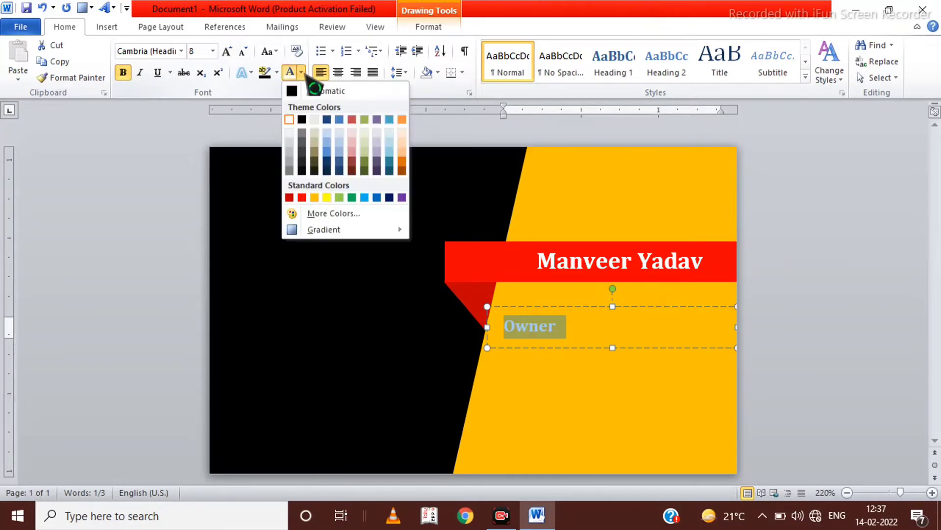
left_click(297, 93)
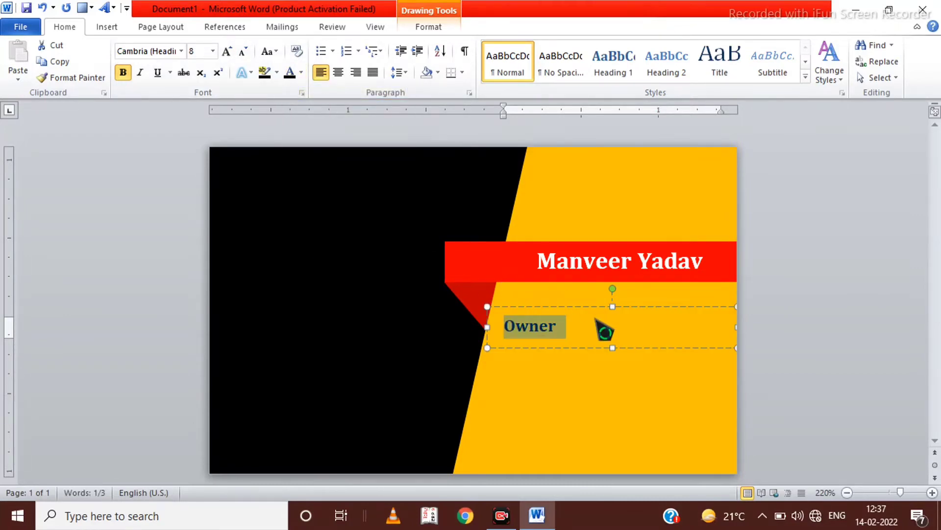
left_click(242, 51)
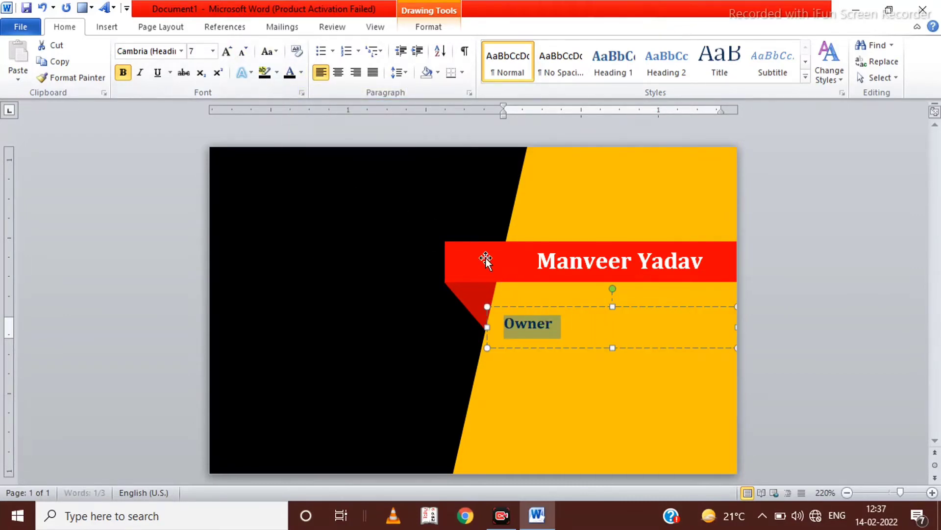
left_click(244, 51)
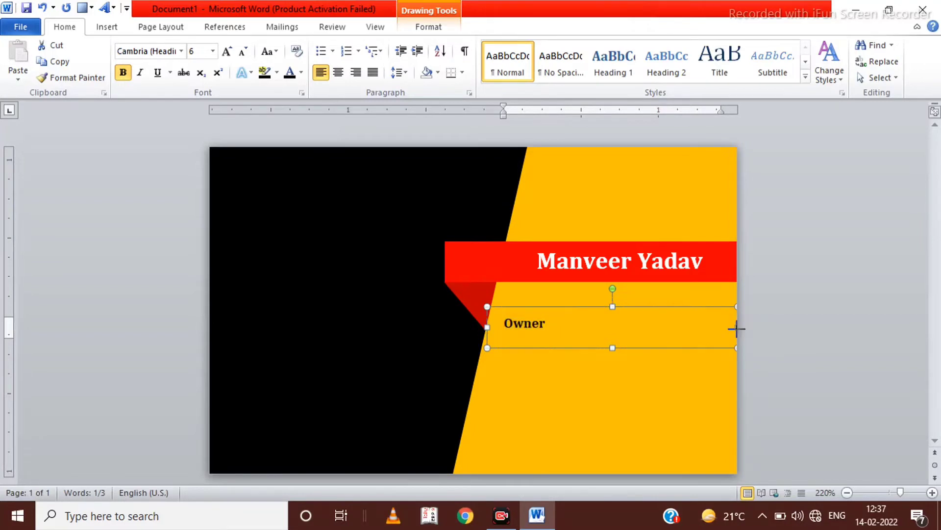
Narrow the Owner box to fit the word and nudge it up under the ribbon.
mouse_move(737, 327)
left_mouse_down()
mouse_move(577, 327)
mouse_move(635, 277)
left_mouse_up()
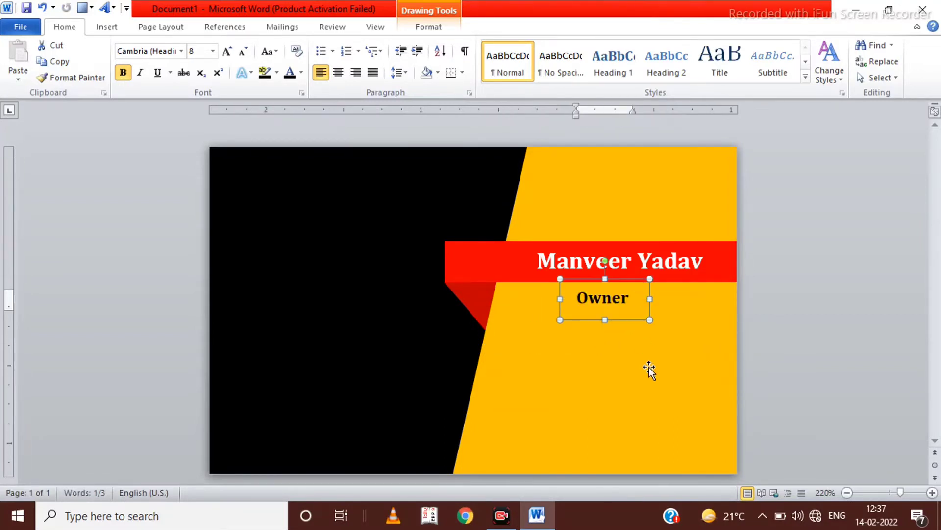
key("ctrl+Up")
key("ctrl+Up")
key("ctrl+Up")
key("ctrl+Up")
key("ctrl+Right")
key("ctrl+Up")
key("ctrl+Up")
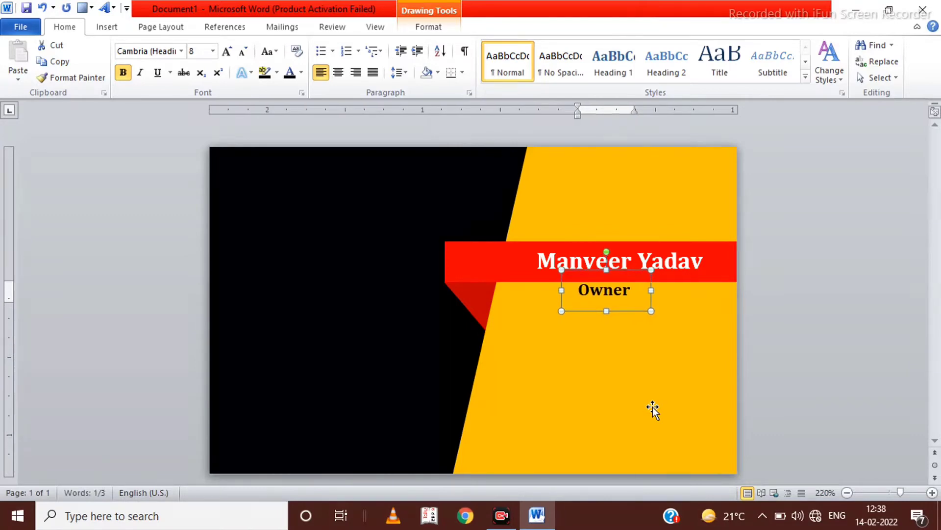
key("shift+Tab")
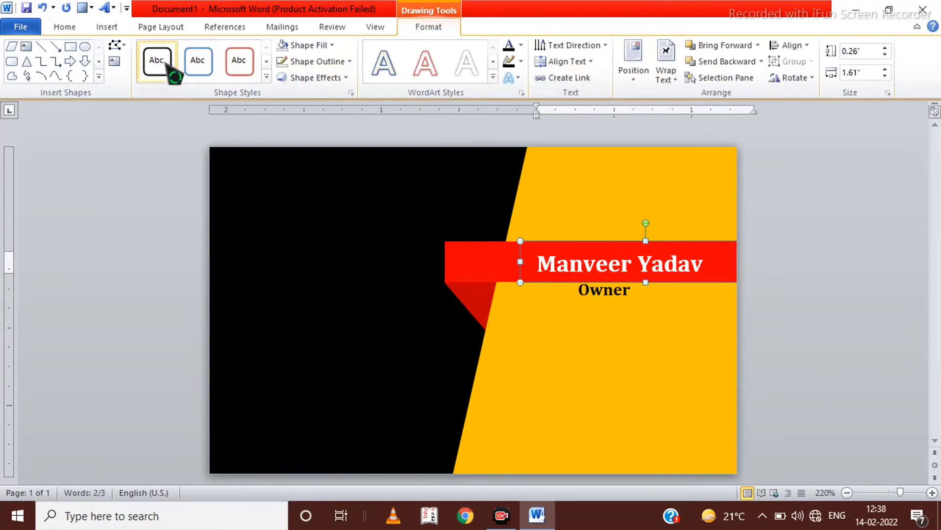
Insert the envelope image as a picture floating in front of text.
left_click(107, 26)
left_click(155, 56)
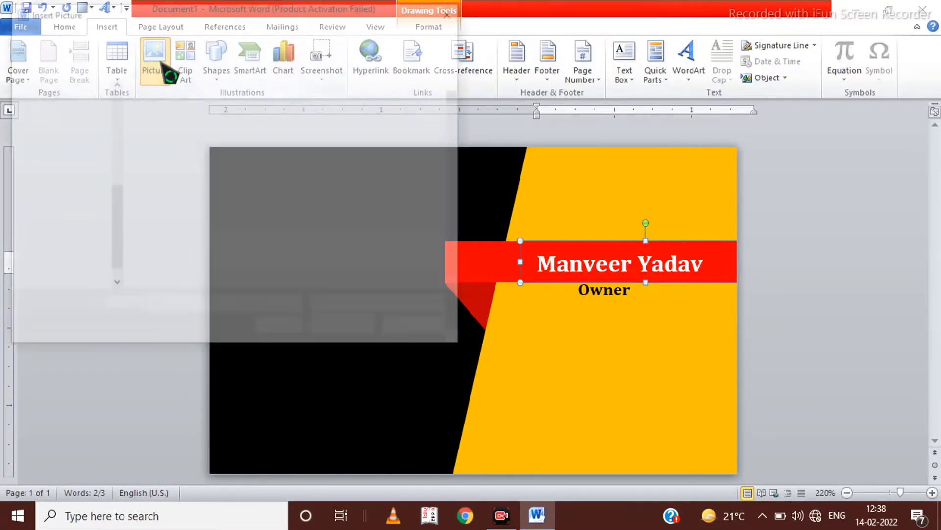
left_click(353, 223)
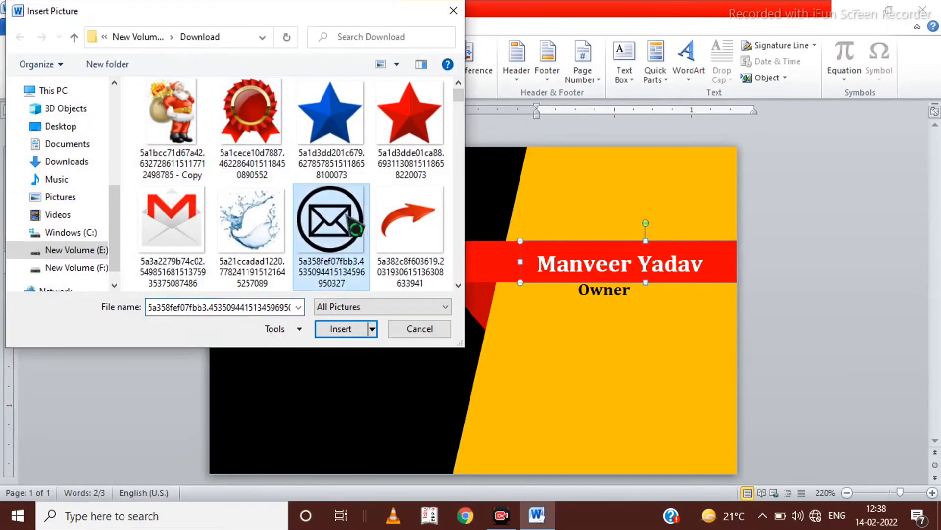
left_click(348, 329)
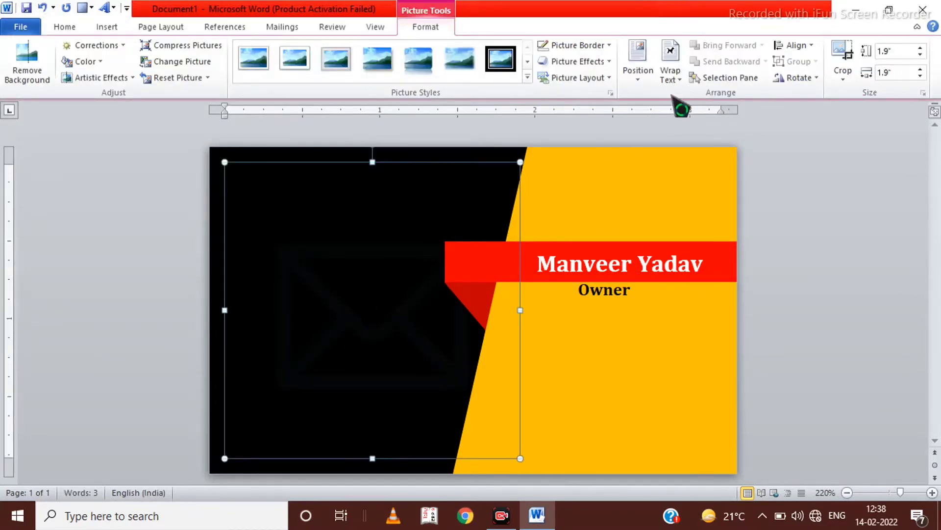
left_click(674, 76)
left_click(686, 204)
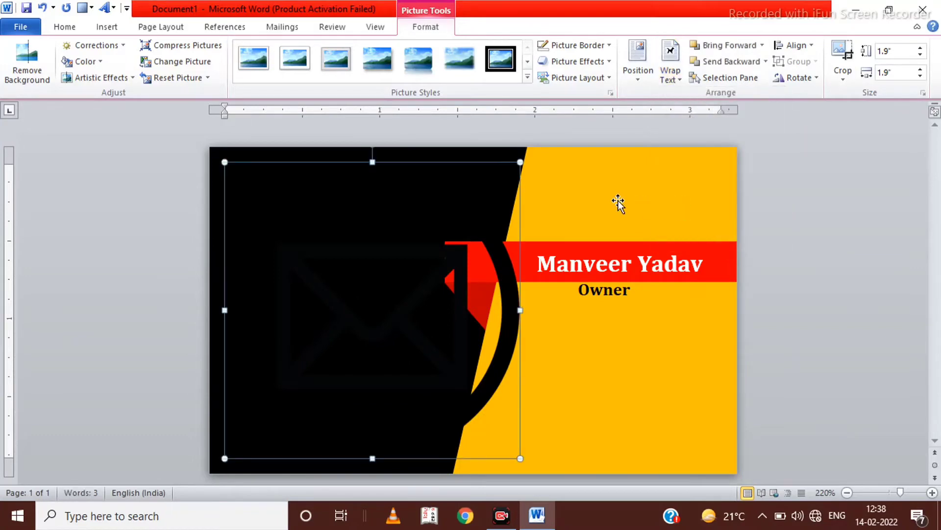
Shrink the envelope to a small icon in the yellow area below Owner.
left_click_drag(522, 160, 290, 349)
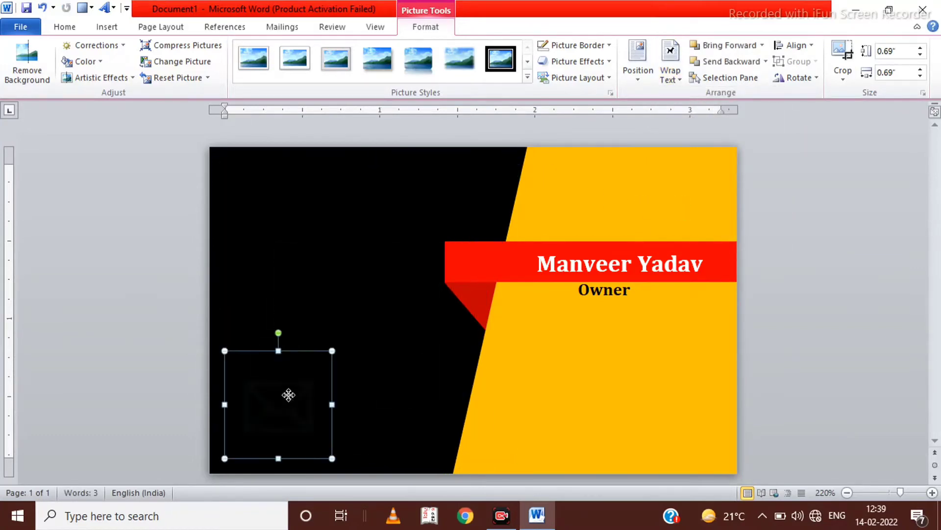
left_click_drag(573, 368, 575, 367)
mouse_move(600, 318)
left_mouse_down()
mouse_move(518, 396)
mouse_move(506, 353)
mouse_move(505, 377)
left_mouse_up()
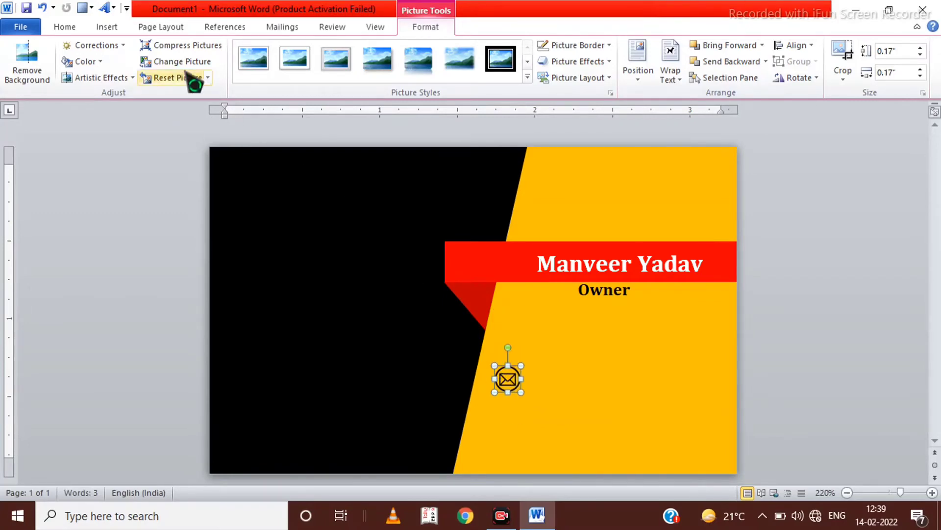
Insert the location pin image as a picture in front of text.
left_click(107, 27)
left_click(155, 61)
scroll(284, 209, "down", 3)
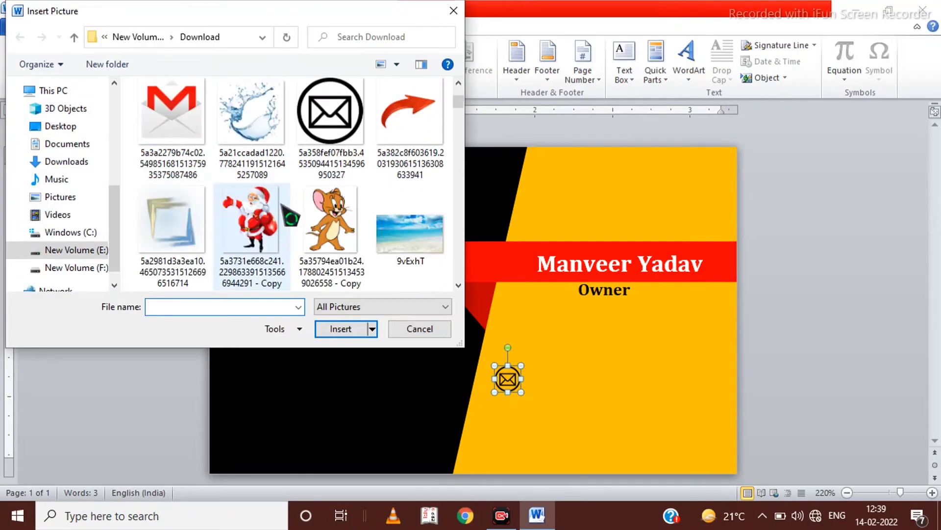
scroll(284, 208, "down", 3)
scroll(284, 208, "down", 3)
scroll(284, 208, "down", 3)
scroll(283, 209, "down", 3)
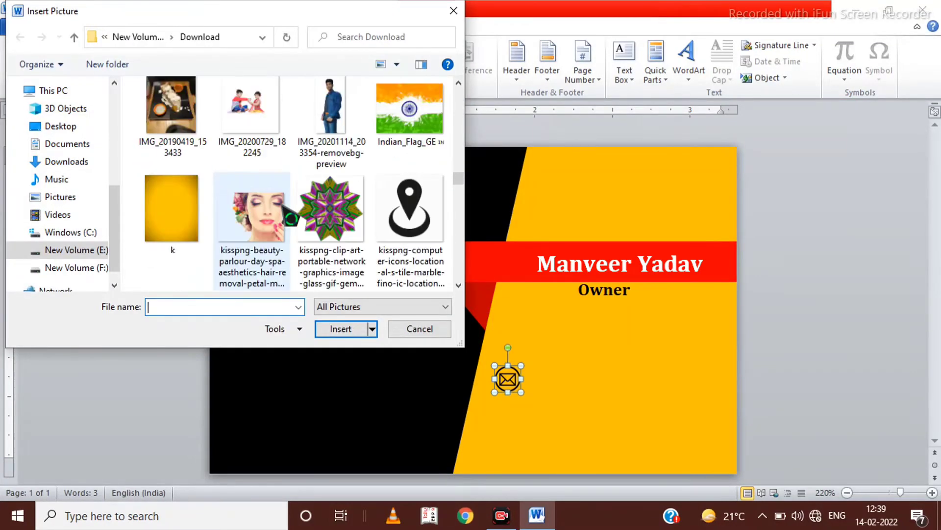
scroll(284, 208, "down", 3)
left_click(410, 118)
left_click(355, 330)
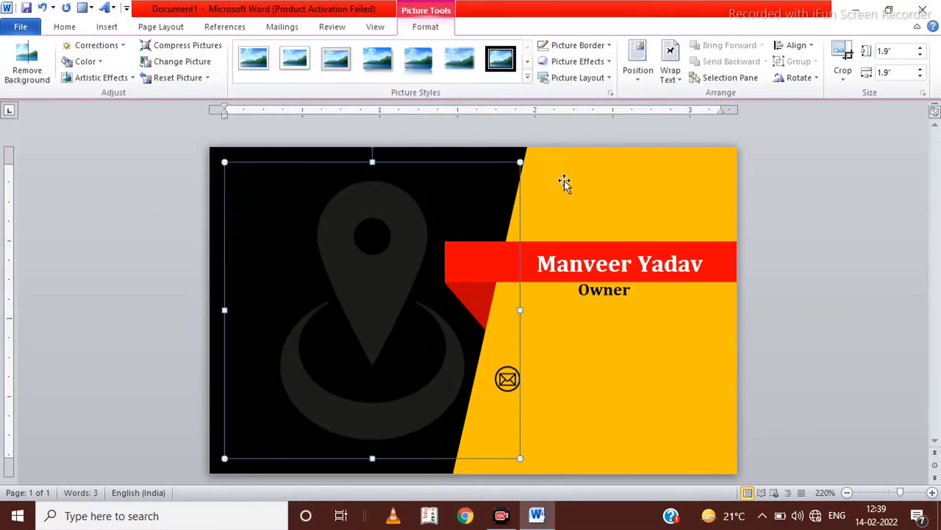
left_click(670, 66)
left_click(687, 205)
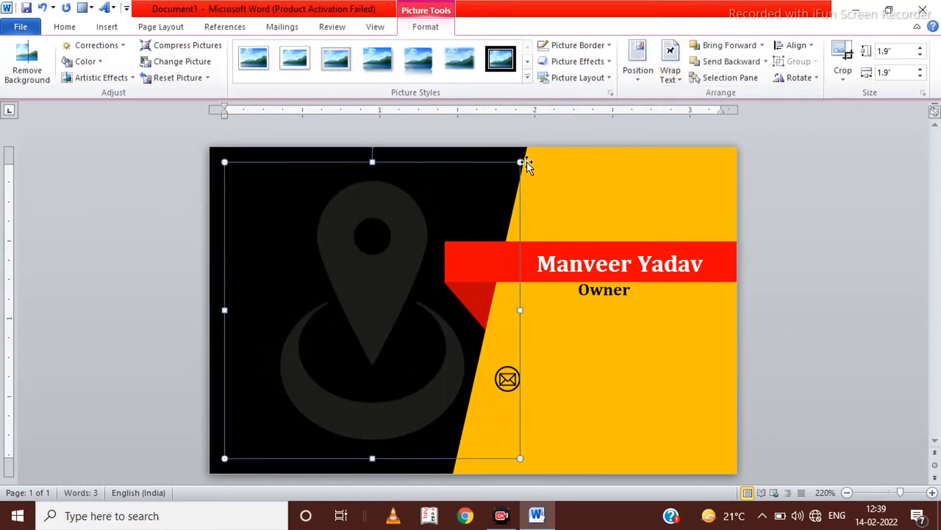
Resize the pin picture to 0.17 inches high and wide near the envelope.
mouse_move(364, 294)
left_mouse_down()
mouse_move(286, 396)
mouse_move(522, 422)
left_mouse_up()
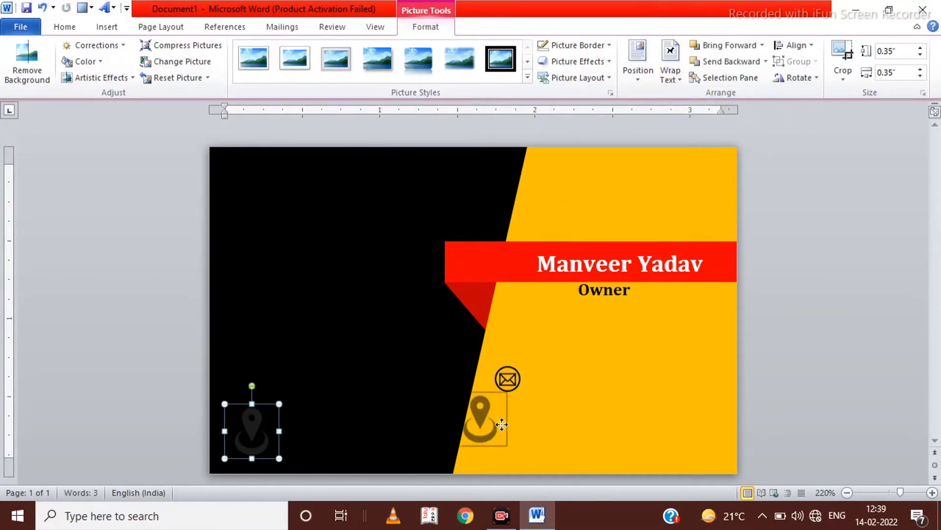
left_click(904, 51)
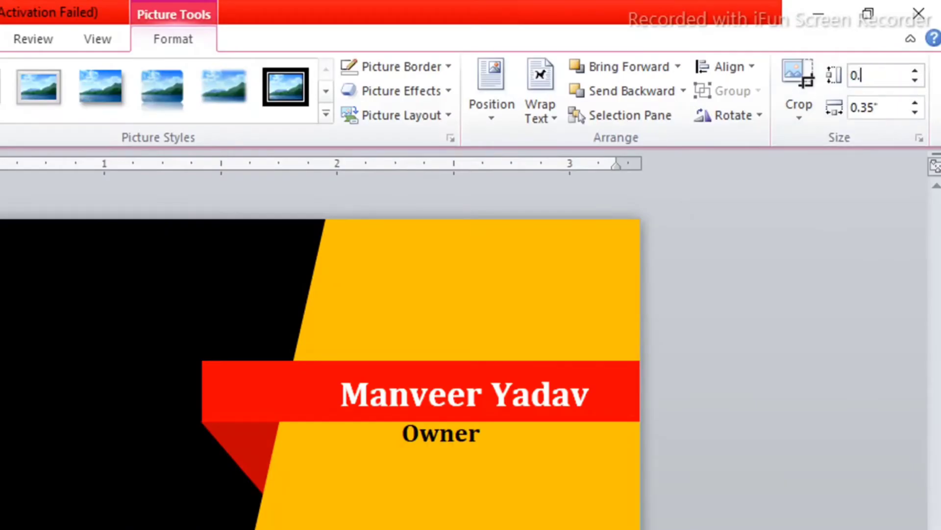
type("17")
left_click(887, 108)
type("0.17")
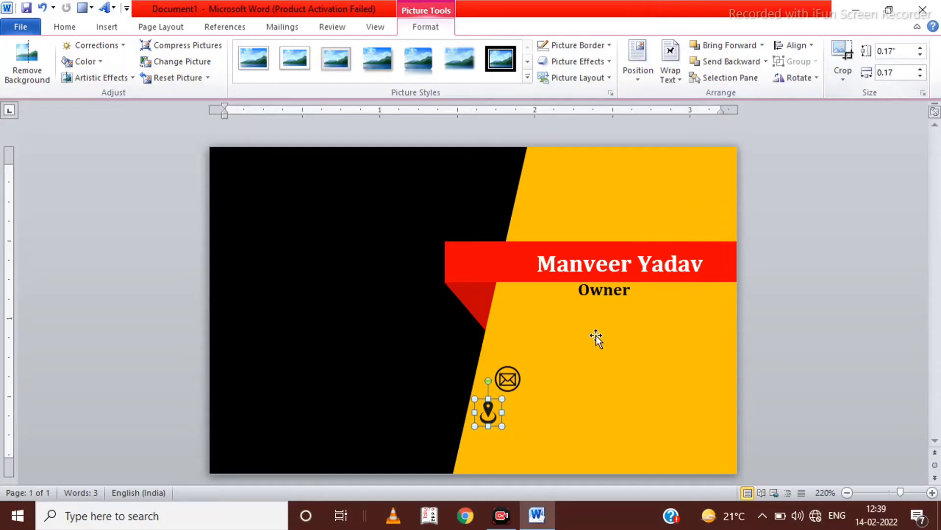
left_click(554, 381)
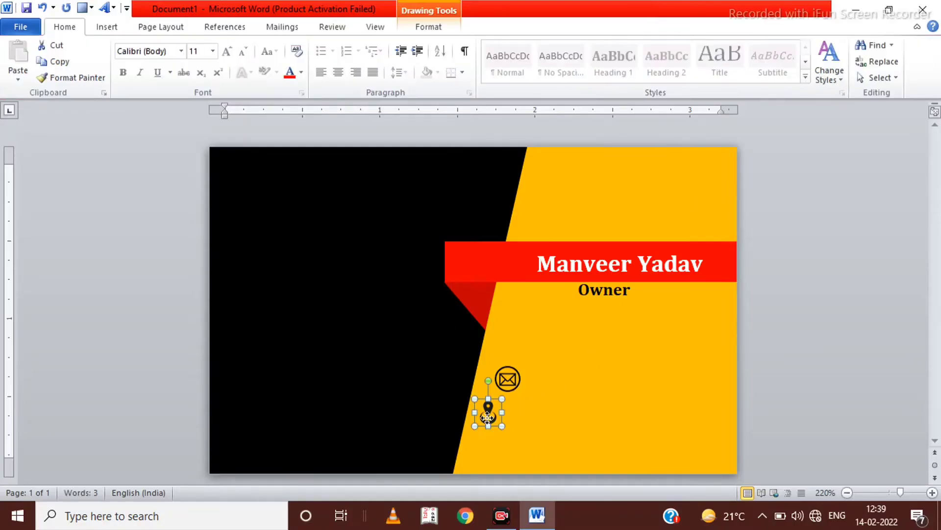
Align the pin directly beneath the envelope icon, nudging both into line.
left_click_drag(487, 417, 500, 428)
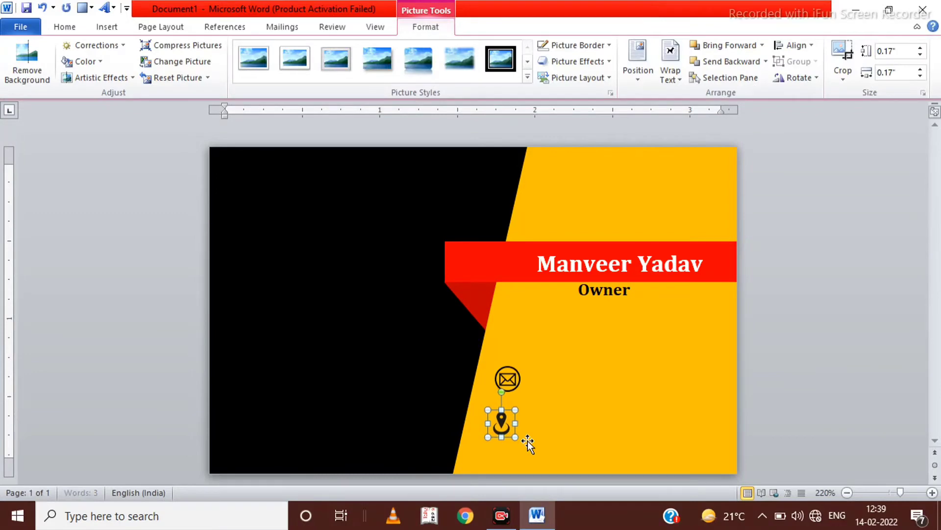
key("Left")
key("Up")
key("Up")
left_click(507, 377)
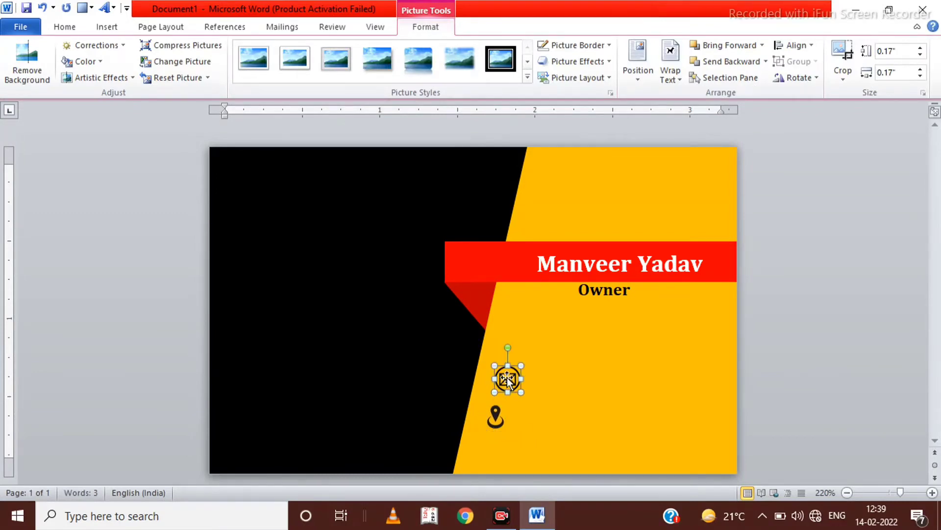
key("Left")
key("Left")
key("Left")
left_click(498, 417)
Insert the telephone image as a picture in front of text.
left_click(106, 26)
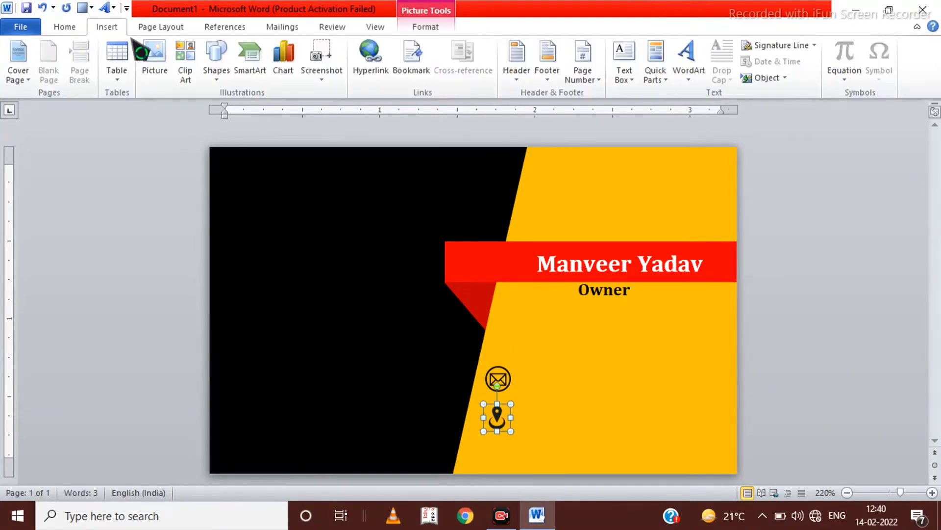
left_click(137, 45)
scroll(343, 206, "down", 5)
scroll(367, 199, "down", 5)
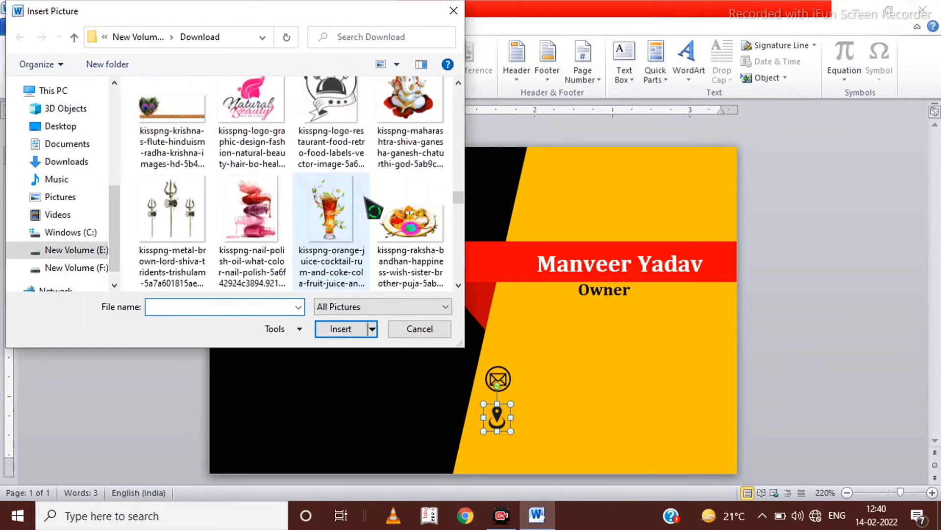
scroll(367, 198, "up", 2)
left_click(410, 103)
left_click(343, 328)
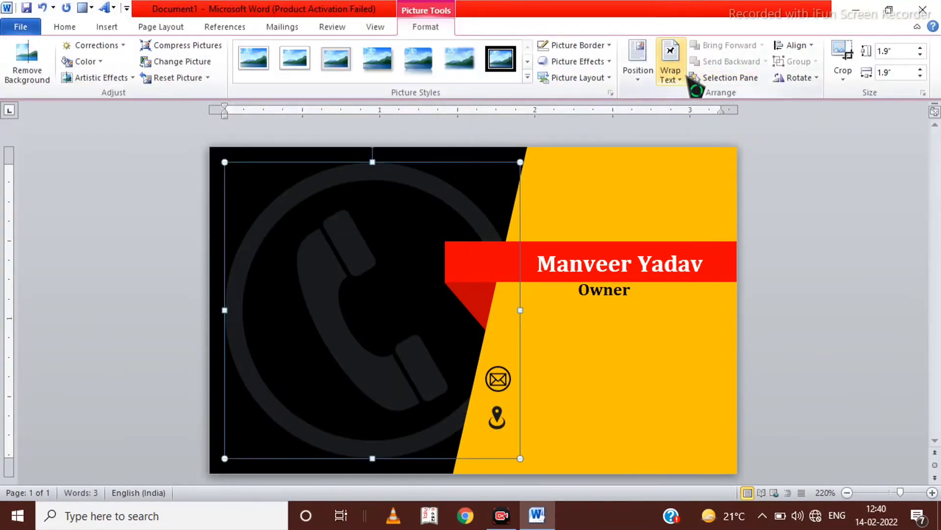
left_click(670, 73)
left_click(694, 204)
Shrink the phone icon to 0.17 inches in the lower yellow area.
mouse_move(431, 296)
left_mouse_down()
mouse_move(353, 374)
mouse_move(269, 391)
left_mouse_up()
left_click_drag(250, 421, 496, 442)
type("0.31")
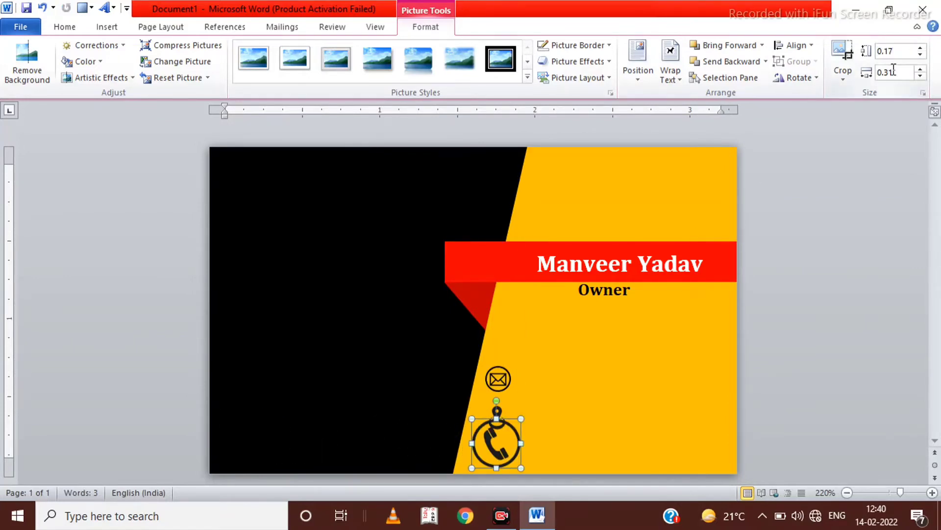
key("Return")
type("7")
key("Return")
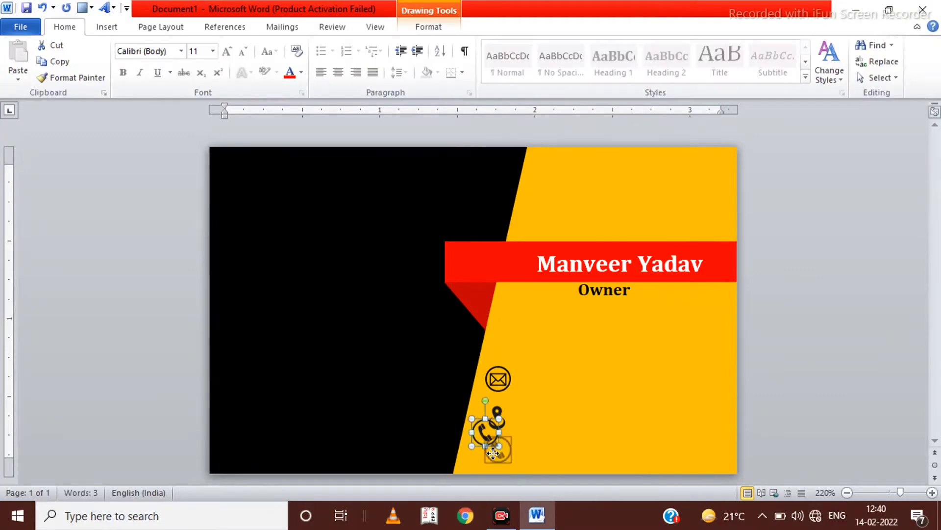
Stack the email, location pin and phone icons in a vertical column.
left_click_drag(486, 431, 493, 453)
left_click(498, 383)
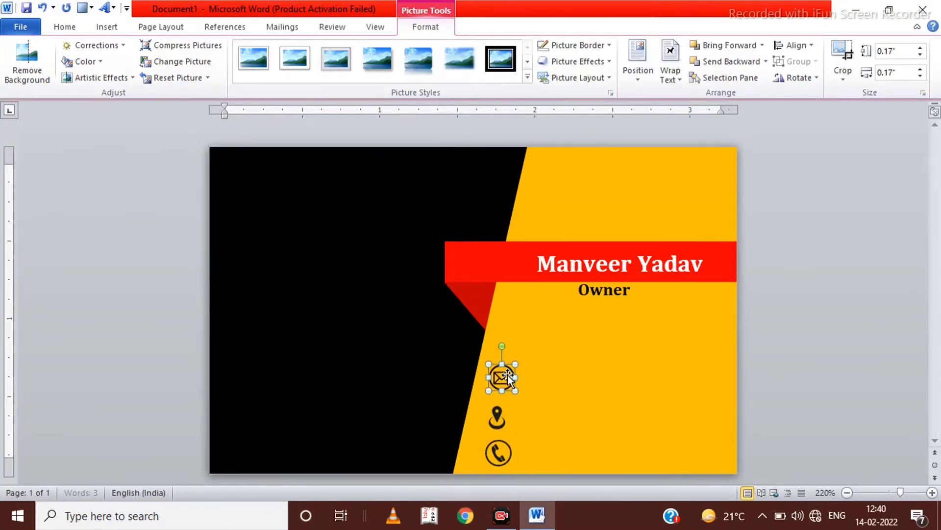
left_click_drag(498, 384, 508, 371)
mouse_move(496, 413)
left_mouse_down()
mouse_move(504, 403)
mouse_move(499, 422)
mouse_move(518, 444)
left_mouse_up()
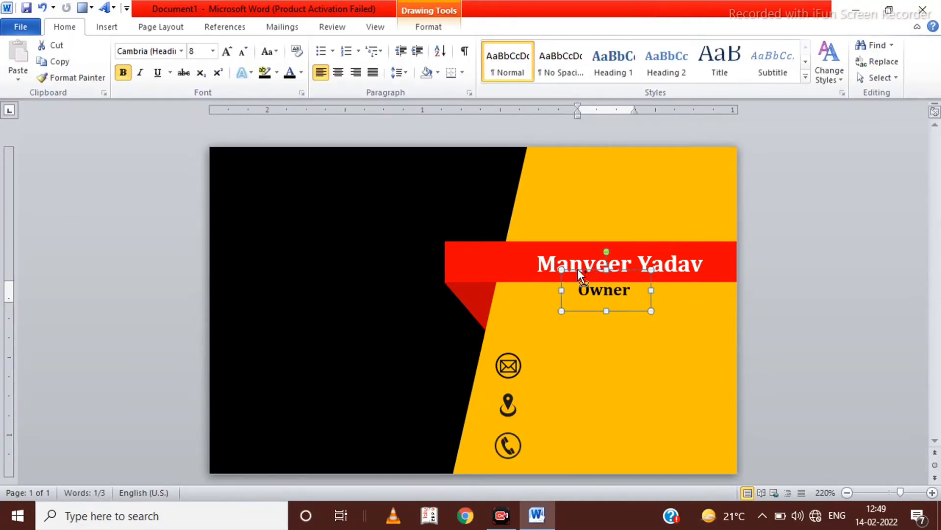
Copy the Owner text box beside the email icon and replace its text with the e-mail address.
left_click_drag(578, 269, 543, 346)
left_click_drag(617, 367, 736, 358)
left_click(243, 51)
left_click(243, 51)
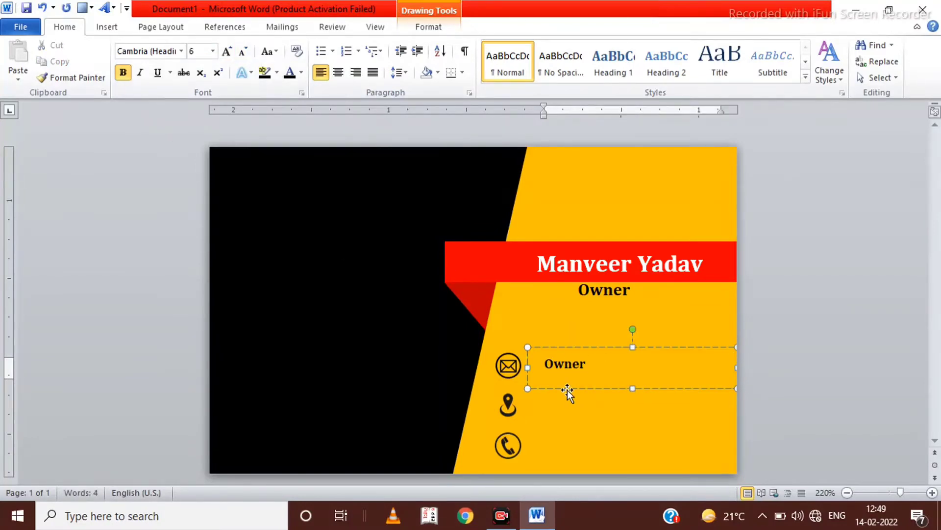
key("ctrl+a")
key("Delete")
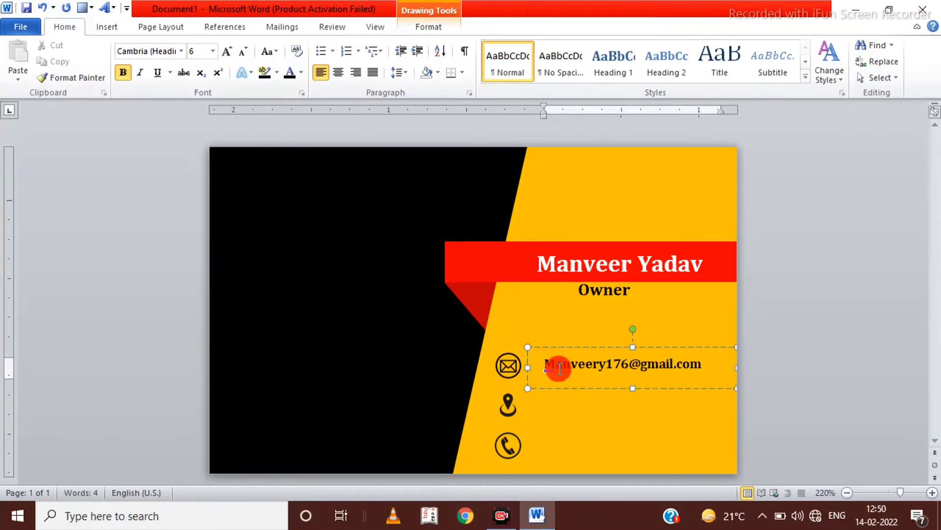
key("BackSpace")
type("m")
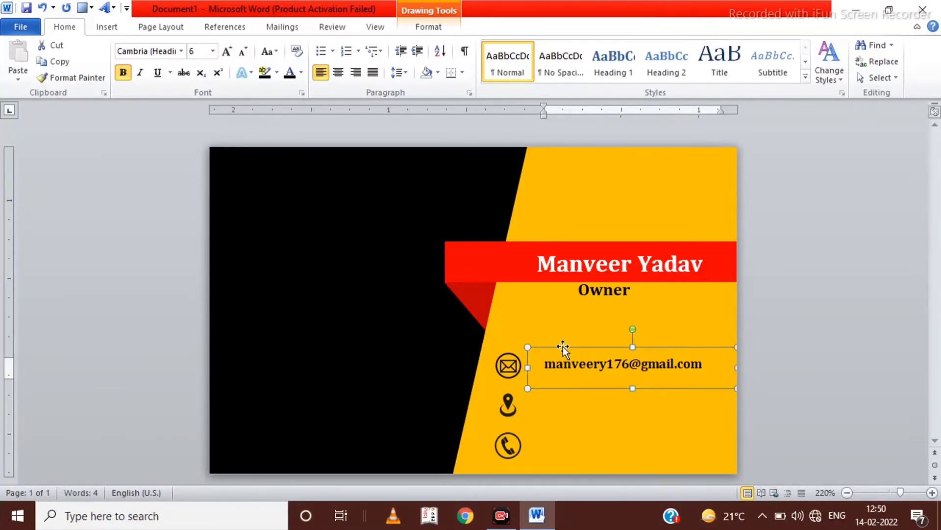
left_click(227, 51)
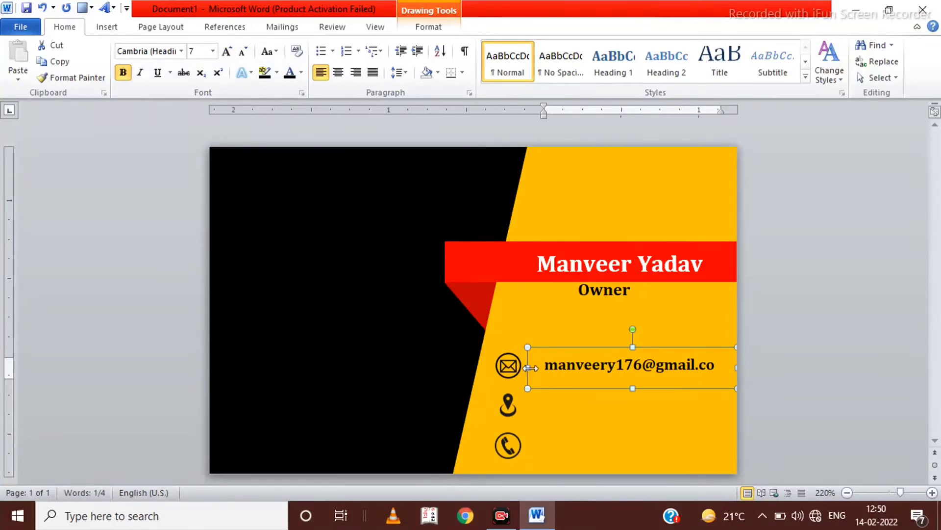
Copy the e-mail box beside the location pin and enter the town and state.
left_click_drag(531, 368, 512, 386)
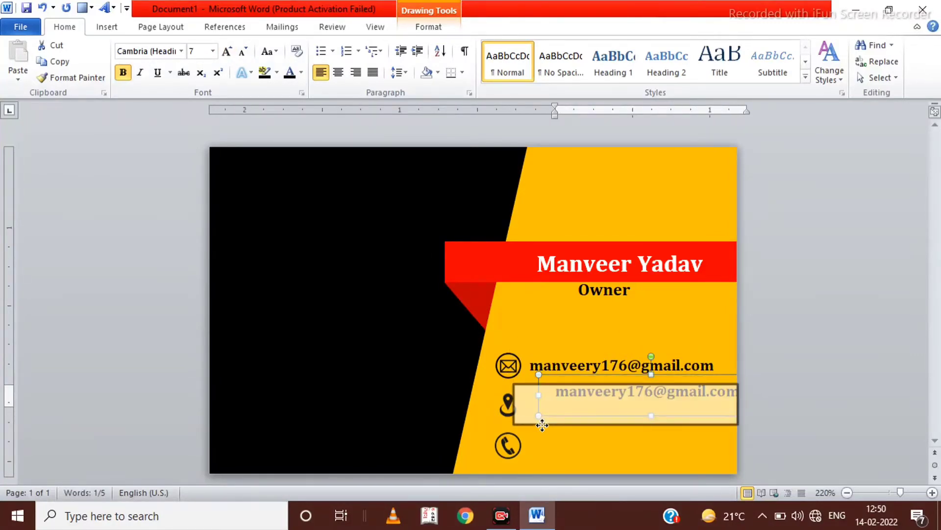
left_click_drag(568, 416, 542, 425)
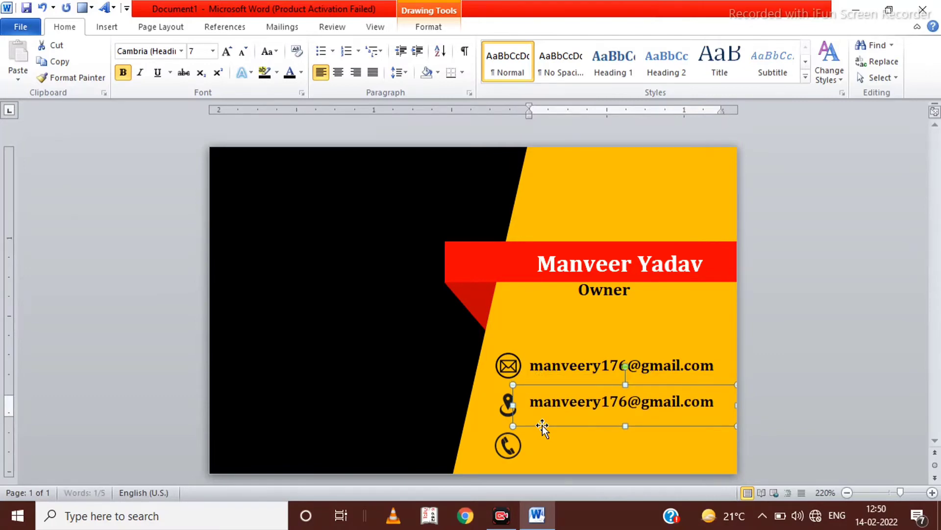
key("BackSpace")
type("ghazipur")
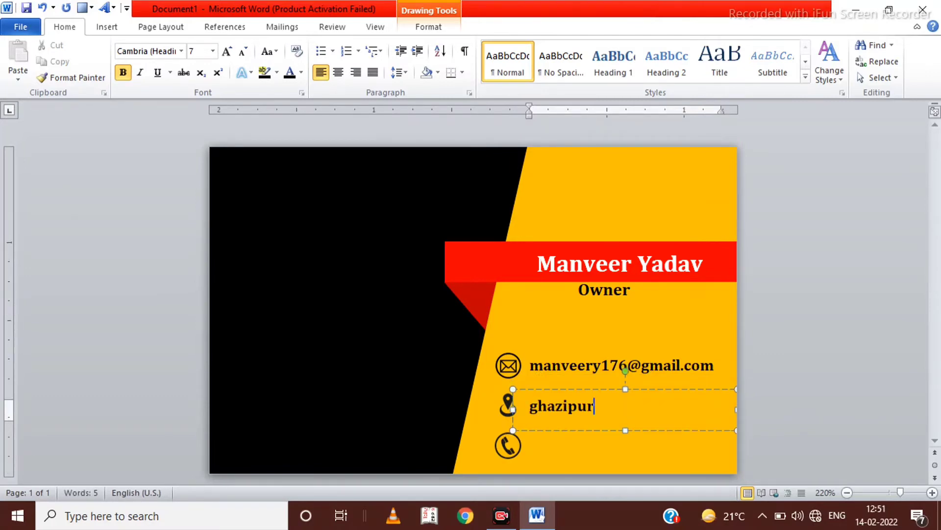
type(", Uttar pradesh")
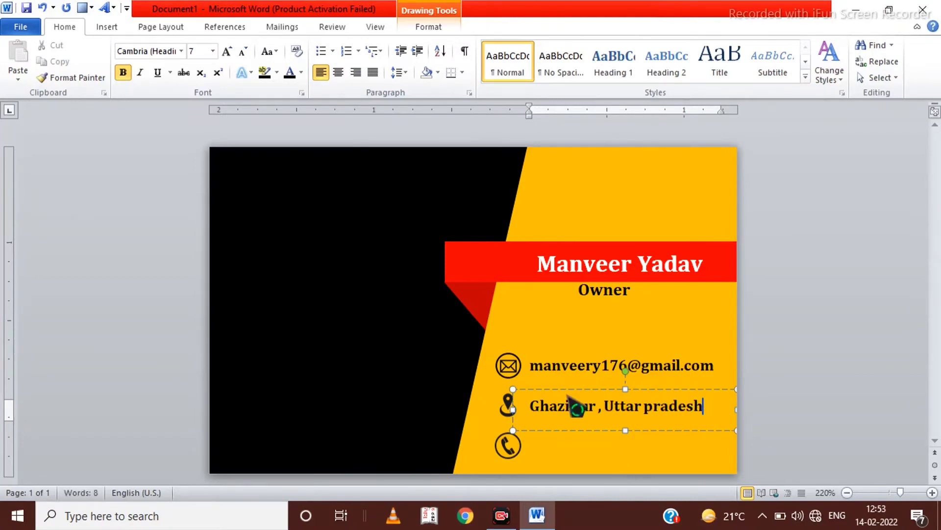
Duplicate the location box beside the phone icon and enter the phone number.
key("ctrl+v")
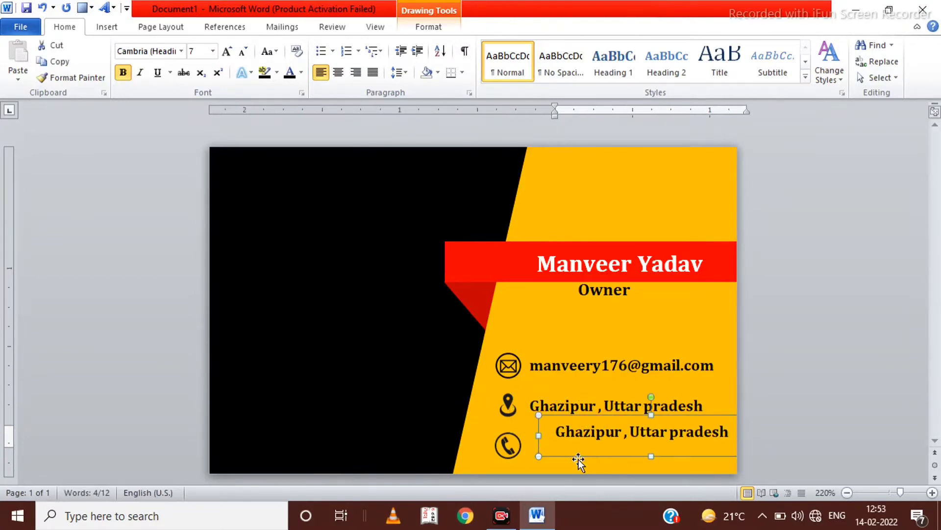
left_click_drag(595, 456, 571, 470)
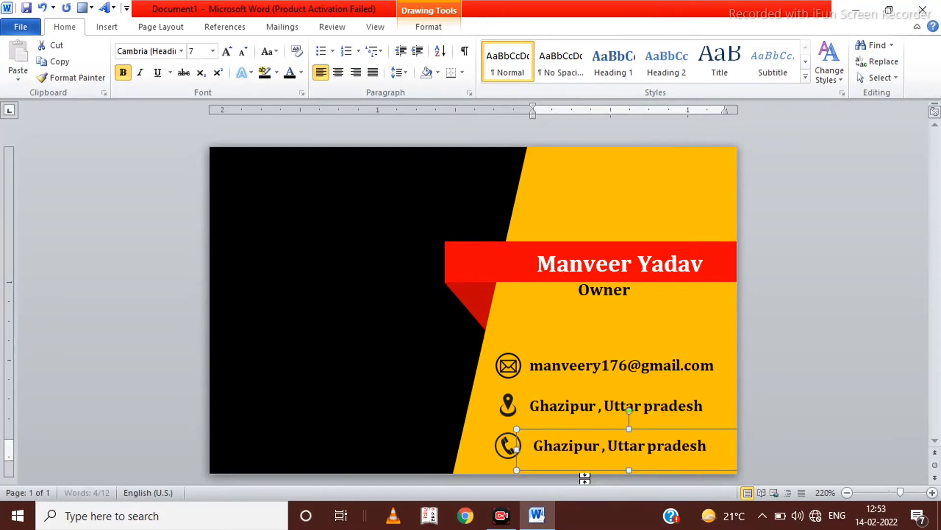
left_click(705, 446)
key("BackSpace")
key("BackSpace")
key("BackSpace")
key("BackSpace")
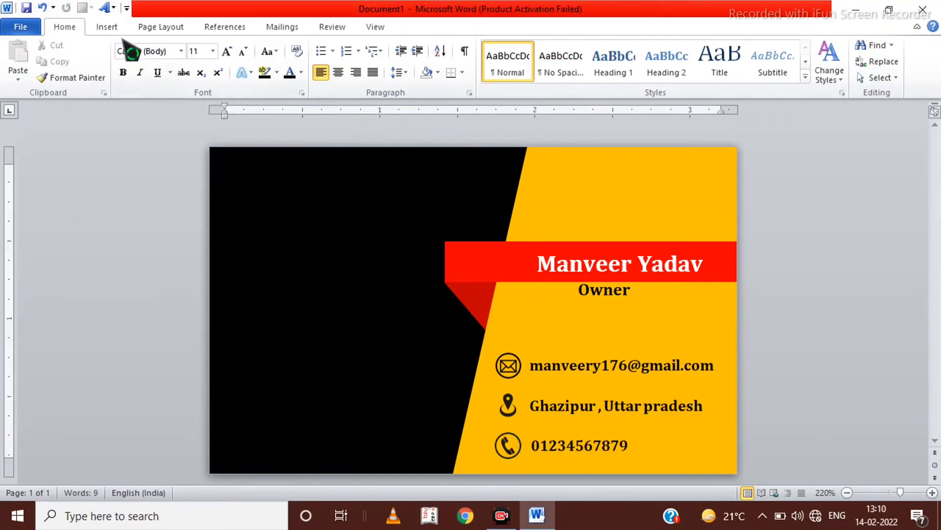
Insert the PhotoRoom logo picture and float it in front of text.
left_click(110, 28)
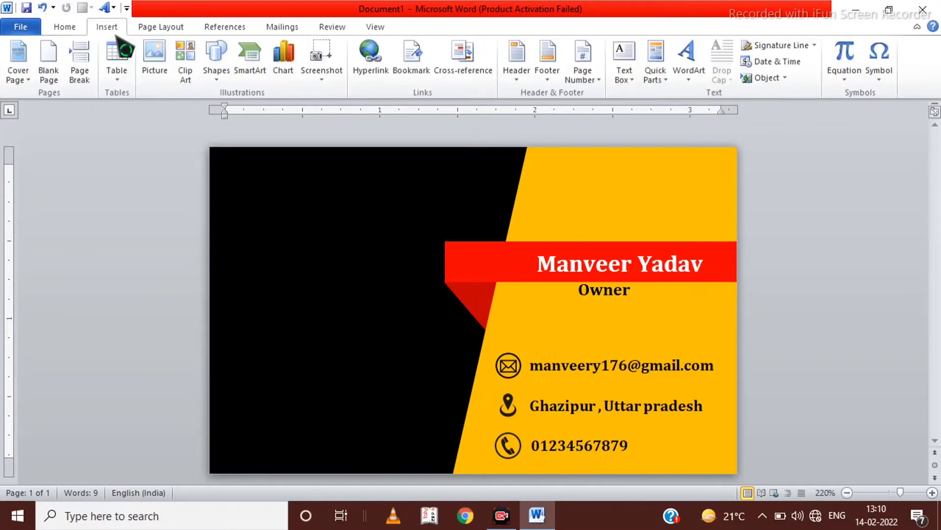
left_click(165, 65)
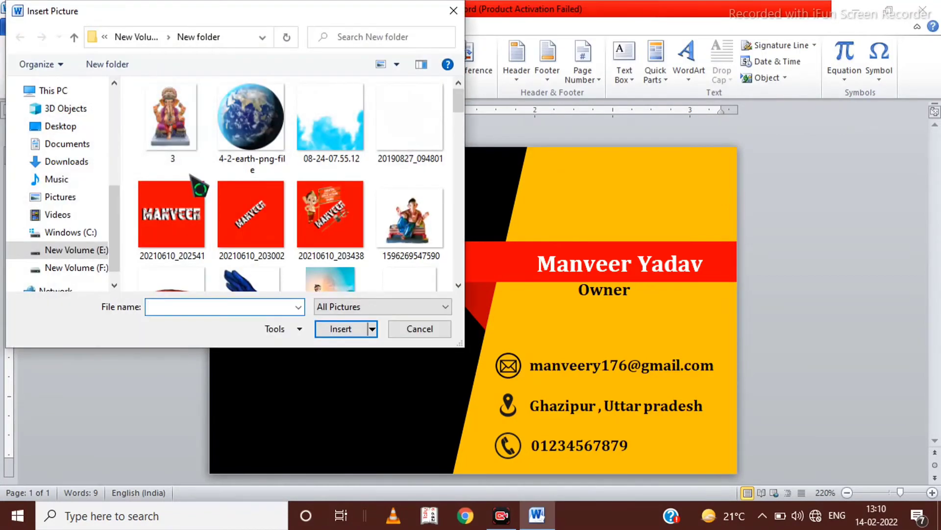
scroll(191, 175, "down", 3)
scroll(191, 175, "down", 3)
scroll(191, 175, "down", 3)
scroll(191, 176, "down", 3)
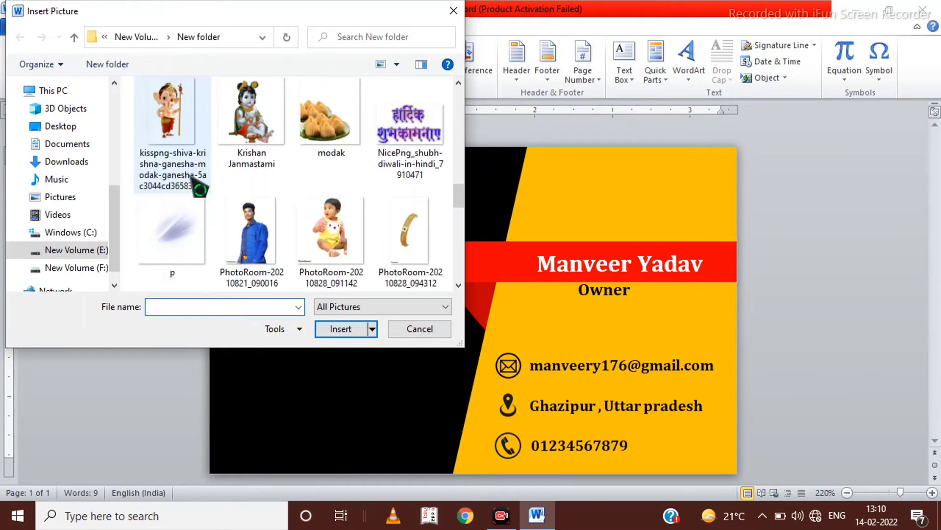
scroll(196, 185, "down", 3)
scroll(196, 184, "down", 2)
left_click(195, 183)
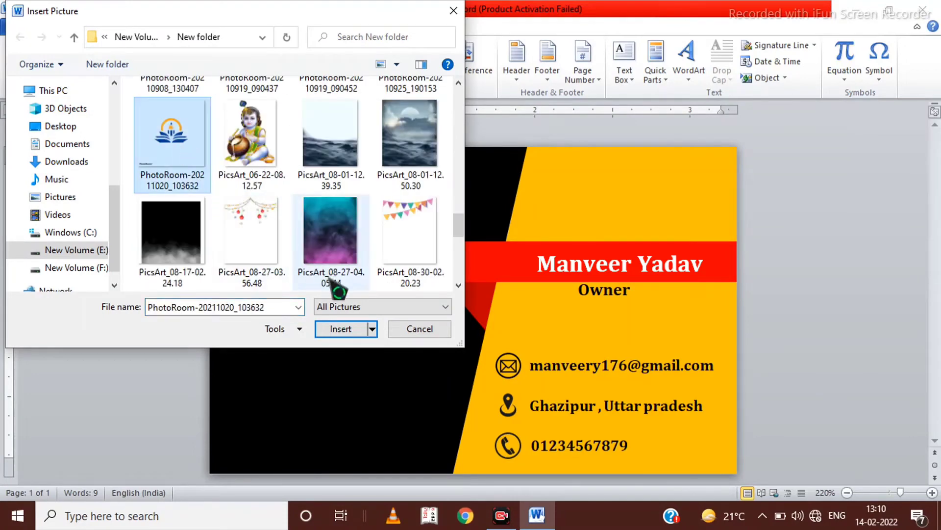
left_click(342, 328)
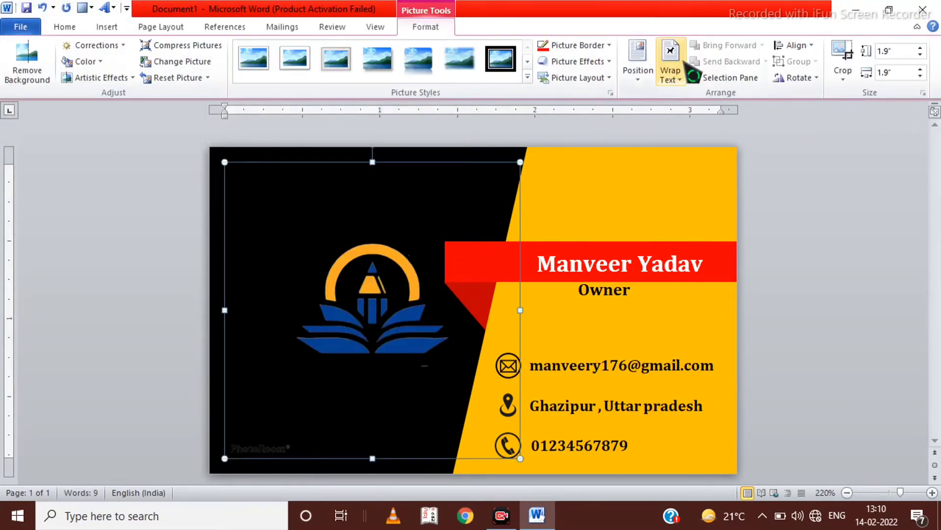
left_click(670, 64)
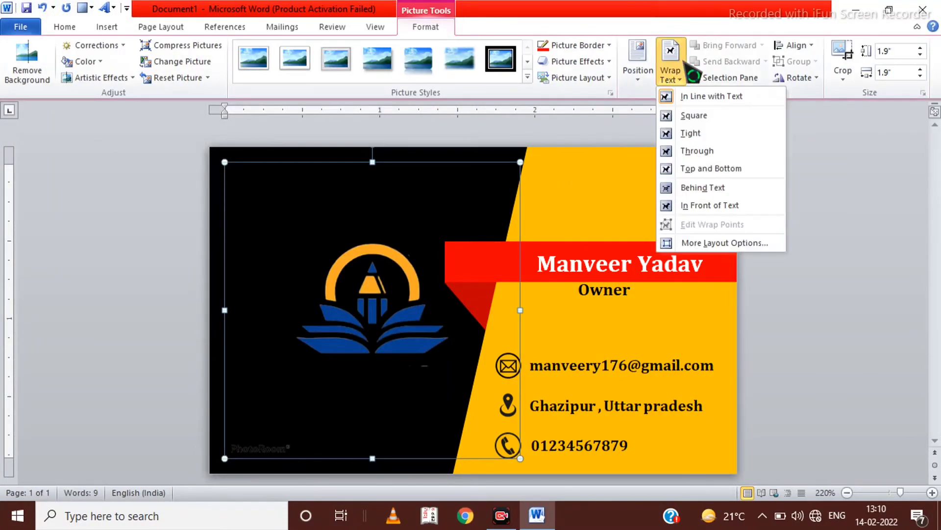
left_click(702, 205)
Crop the logo tight on all sides, shrink it to 0.38 × 0.48 inches, and move it onto the black side.
left_click(843, 54)
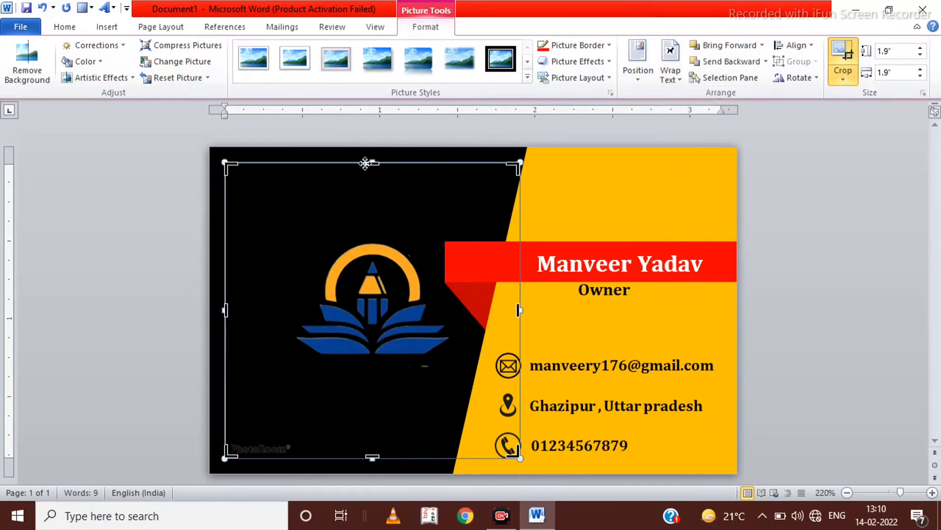
left_click_drag(365, 163, 378, 238)
left_click_drag(372, 456, 372, 365)
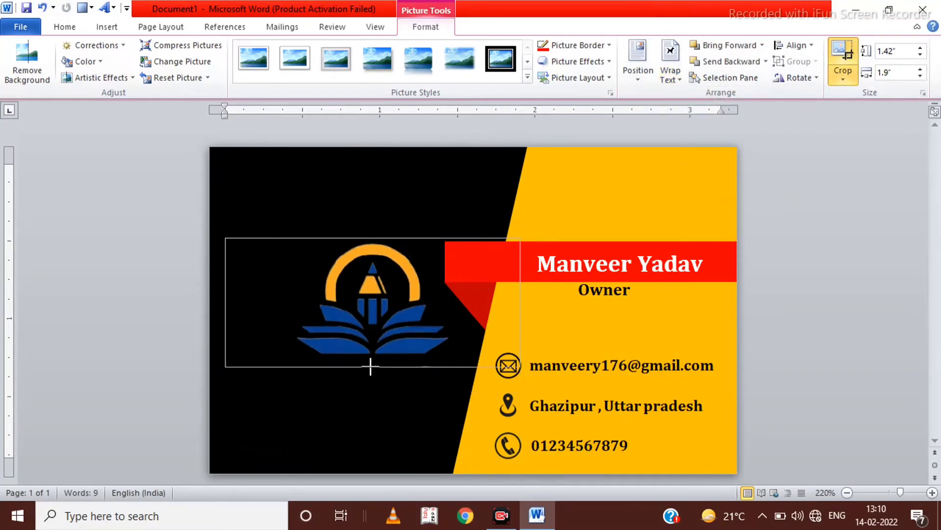
left_click_drag(226, 302, 291, 302)
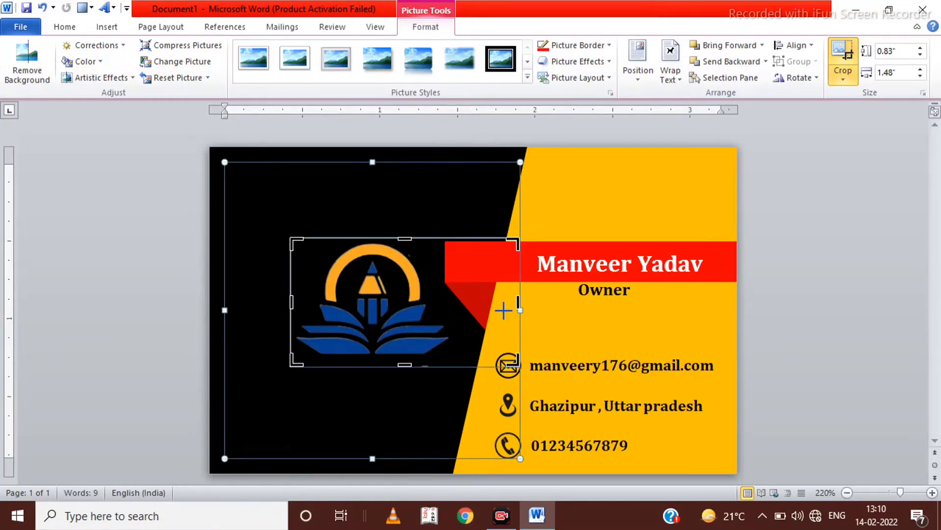
left_click_drag(517, 306, 452, 310)
left_click(843, 64)
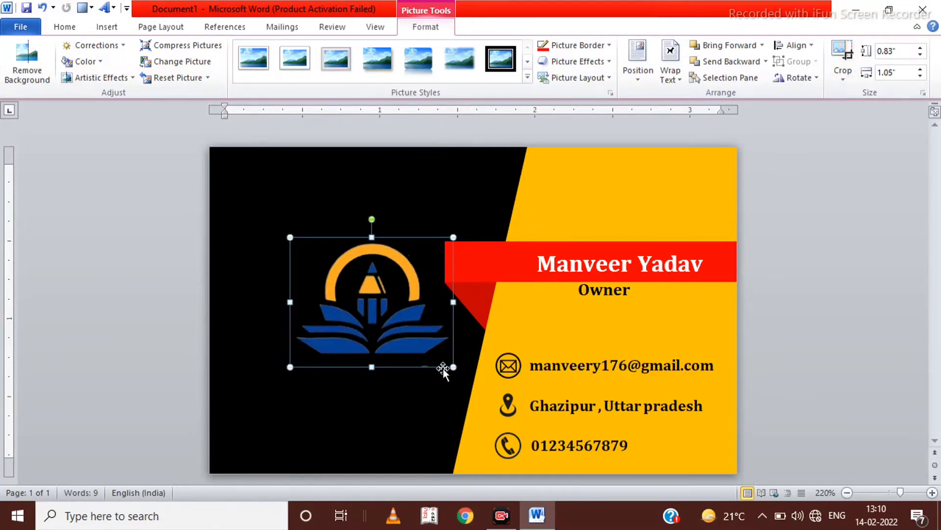
left_click_drag(453, 367, 366, 297)
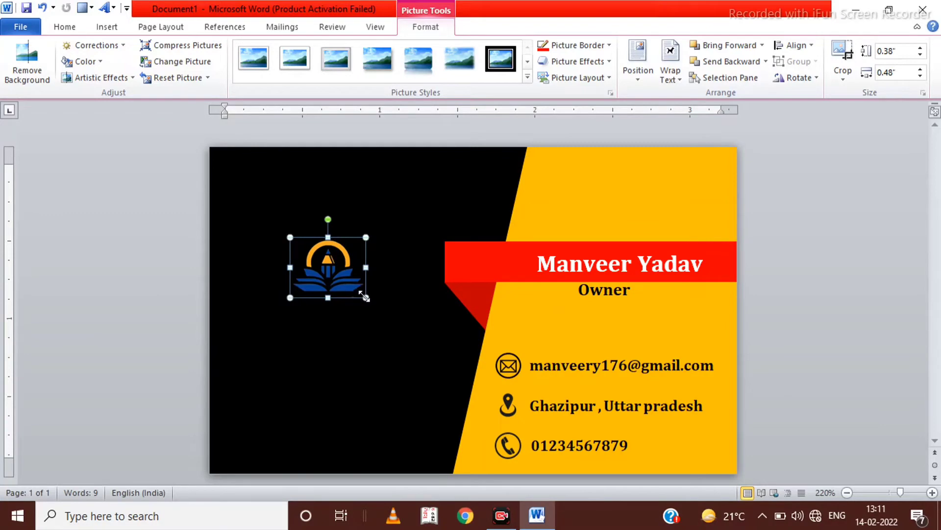
left_click_drag(314, 267, 364, 317)
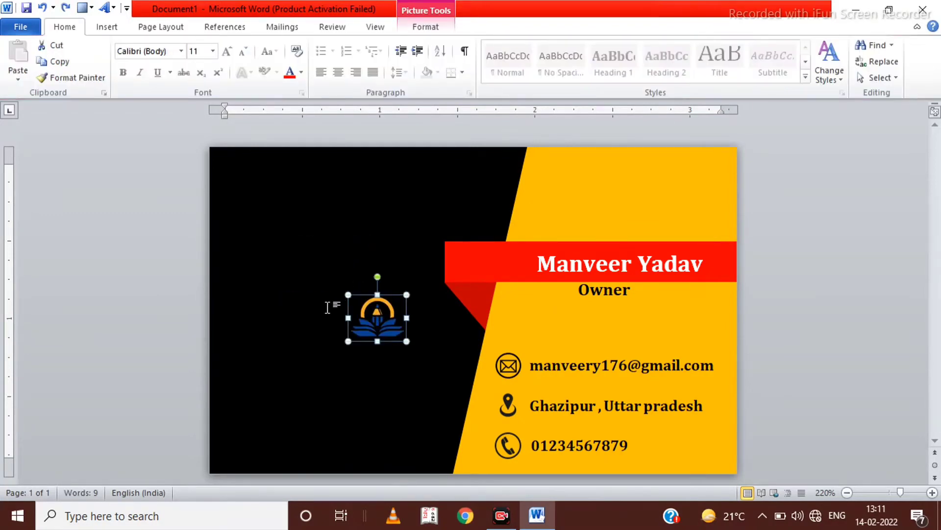
Draw an oval circle around the logo on the black side.
left_click(107, 27)
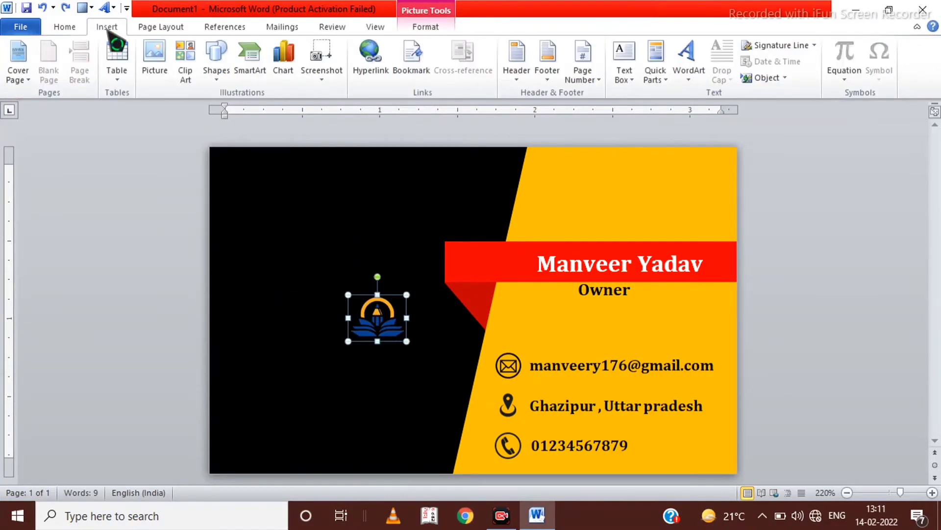
left_click(218, 80)
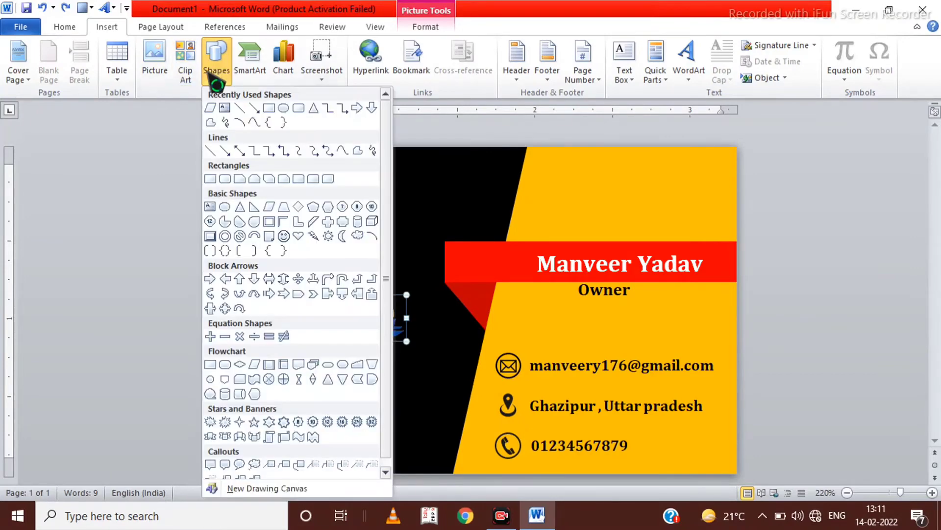
left_click(283, 109)
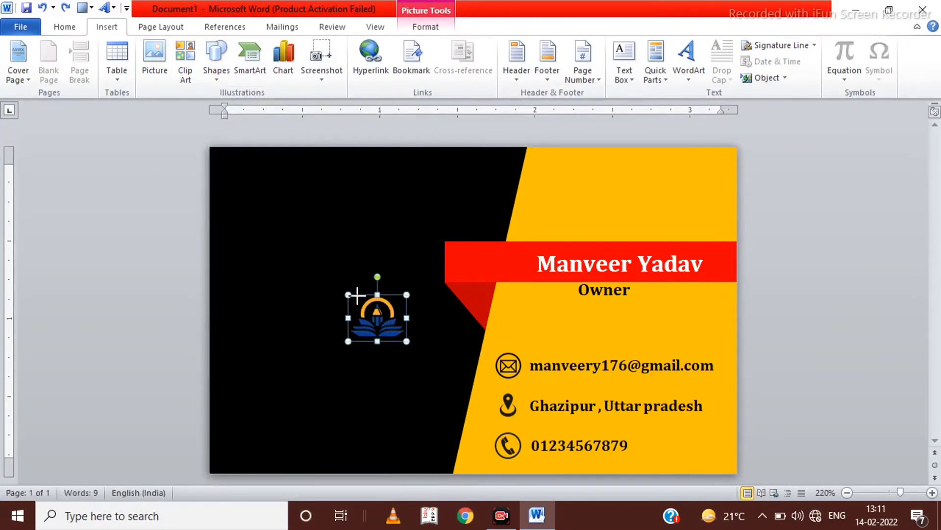
left_click_drag(357, 304, 375, 330)
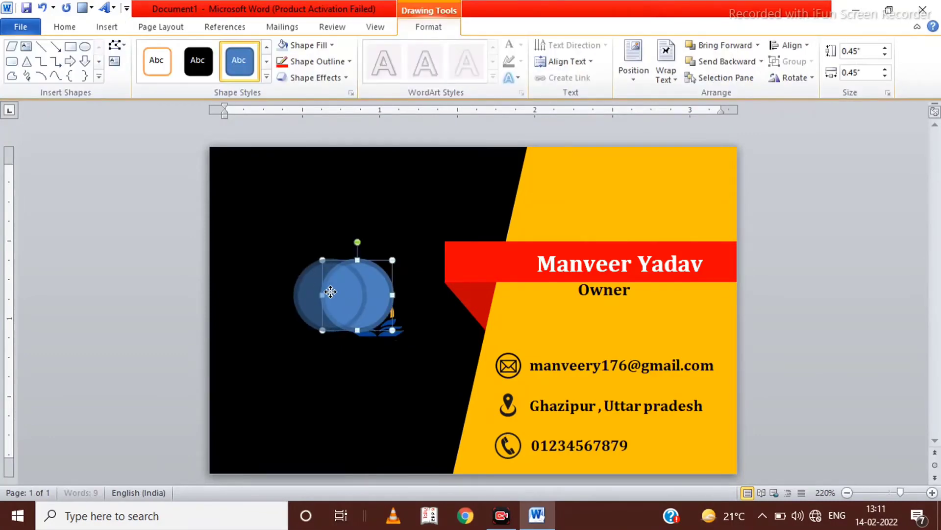
Give the circle a light blue fill and a 1 pt red outline, then move the logo onto it.
left_click(307, 45)
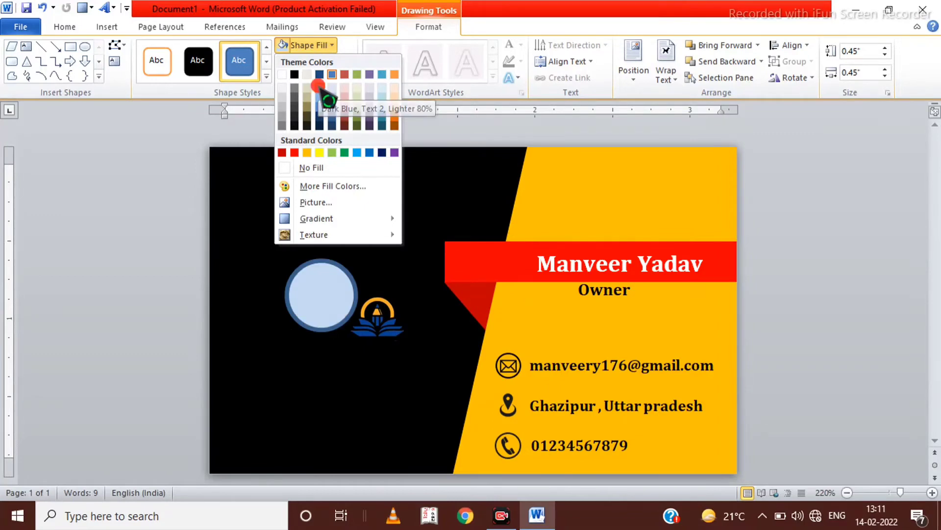
left_click(319, 87)
left_click(318, 61)
left_click(294, 168)
left_click(318, 61)
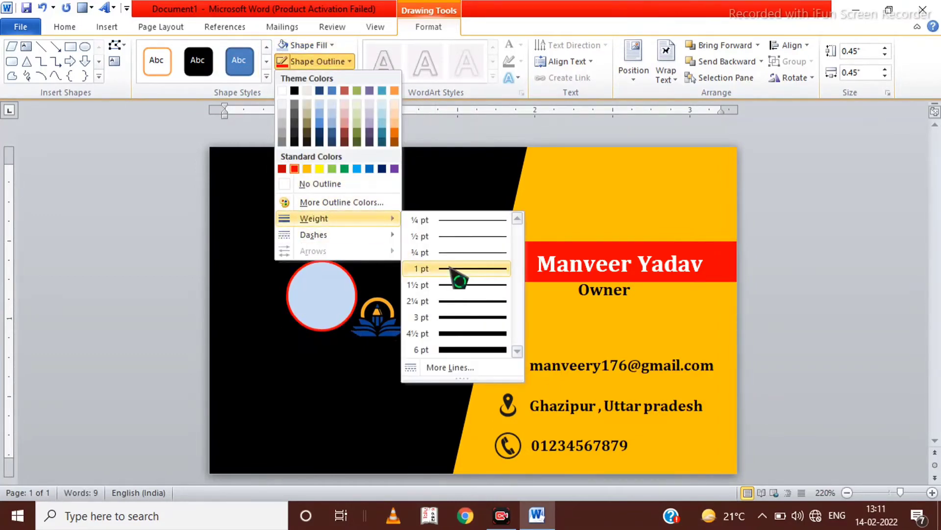
left_click(456, 285)
left_click_drag(383, 319, 329, 303)
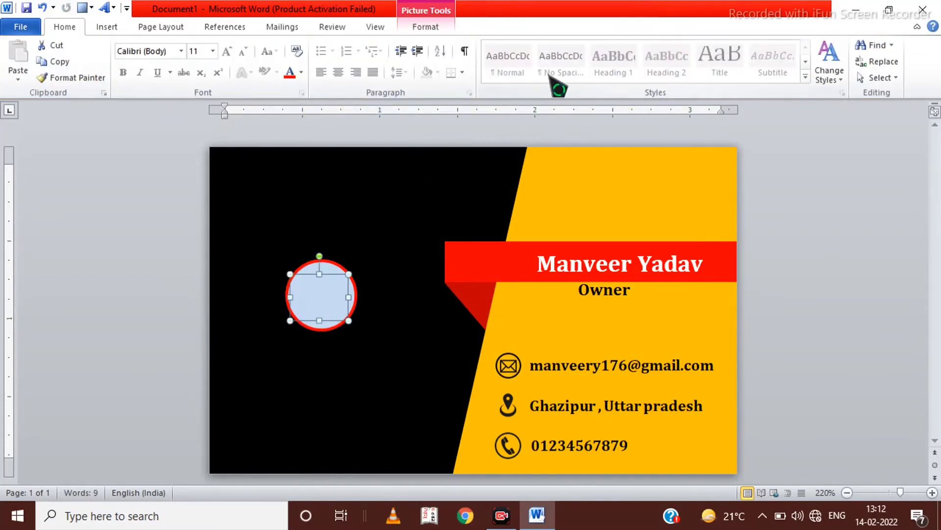
Bring the logo in front of the circle and nudge it to the centre.
left_click(422, 27)
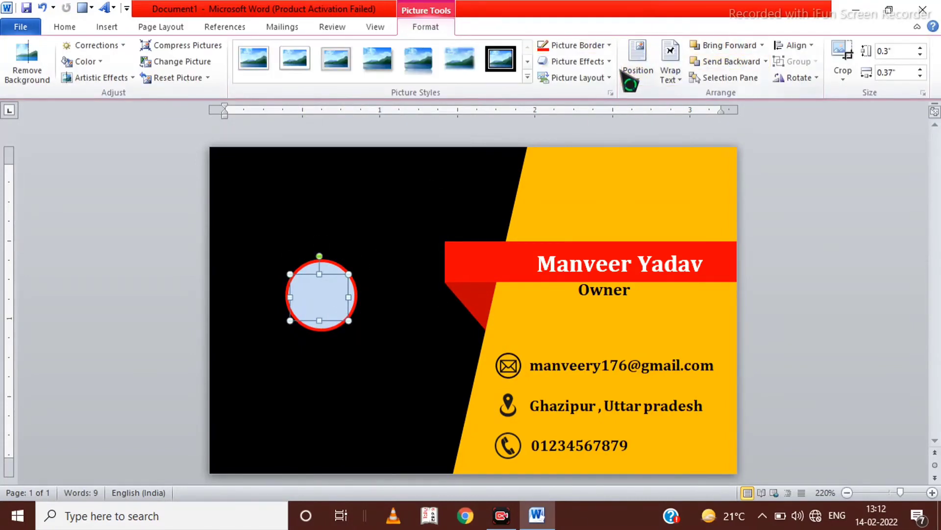
left_click(763, 45)
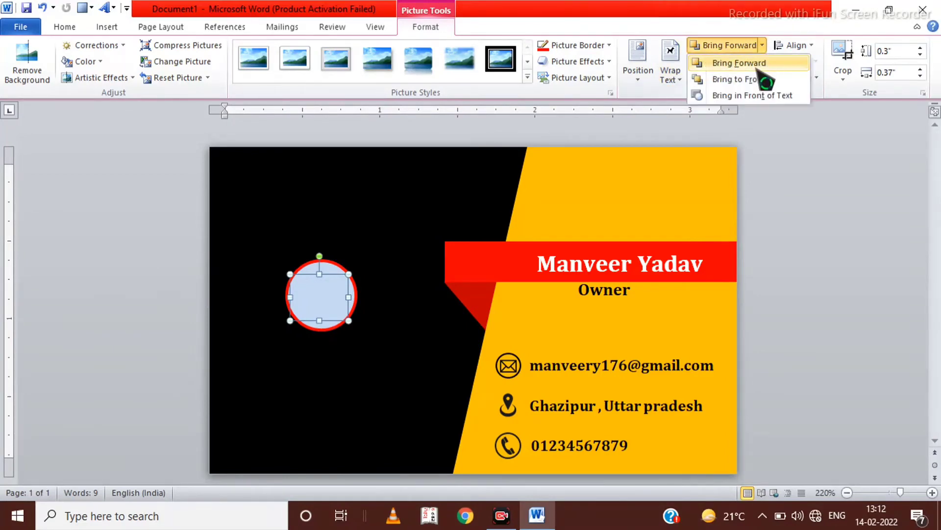
left_click(758, 79)
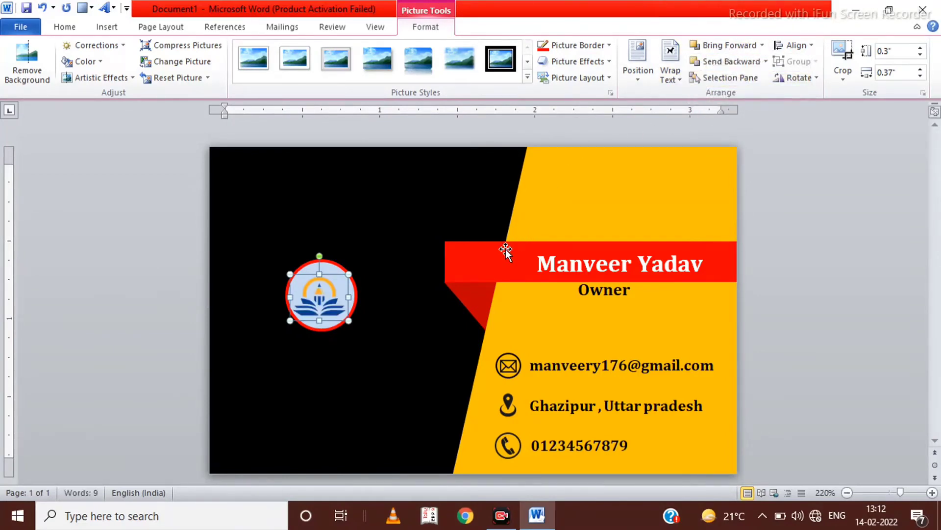
key("Up")
key("Up")
key("Up")
key("Up")
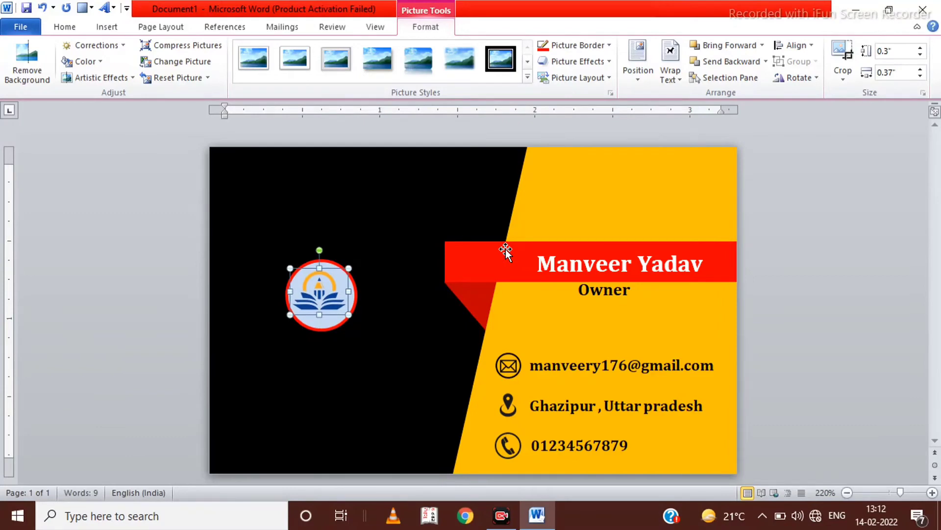
key("Right")
Apply a bevel effect to the circle behind the logo.
key("Tab")
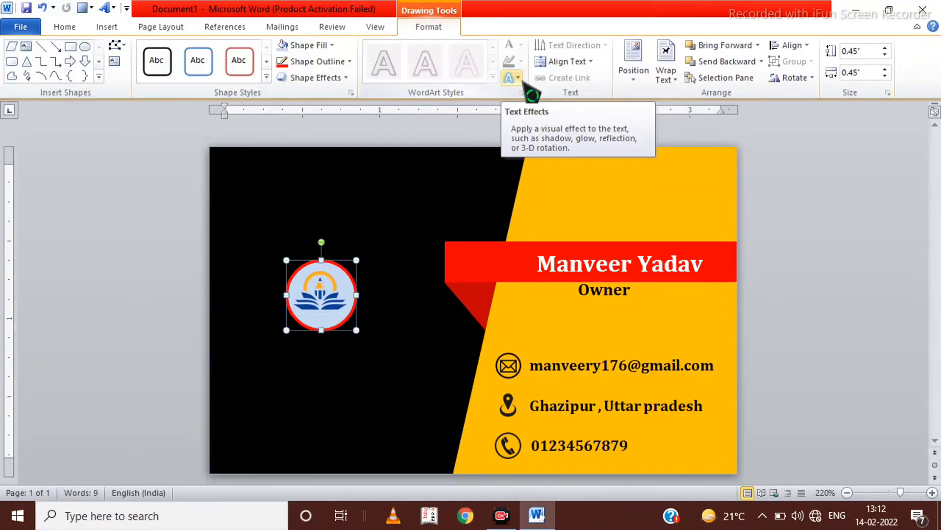
left_click(328, 78)
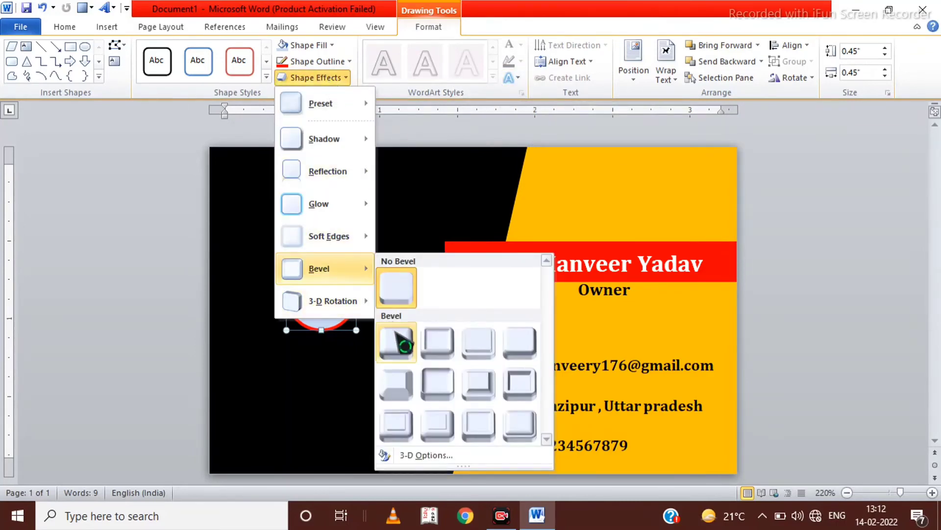
left_click(395, 343)
left_click(337, 331)
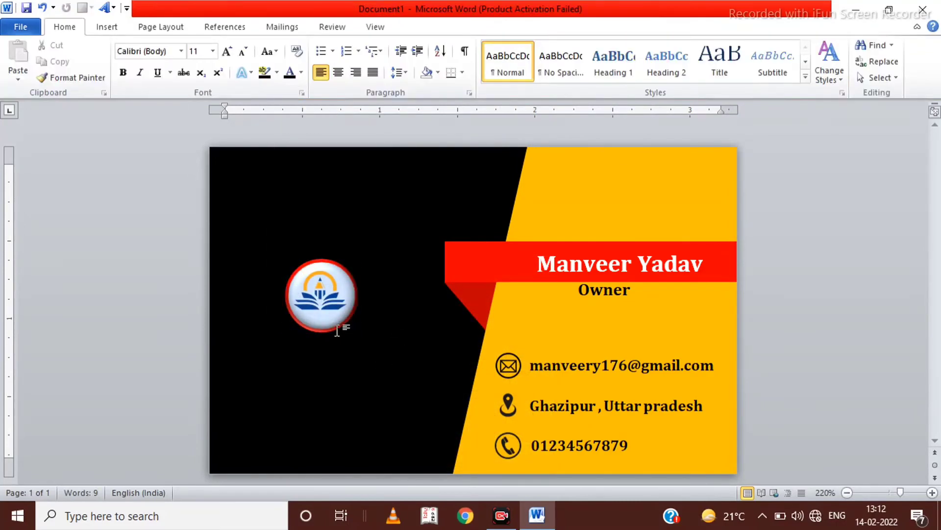
Group the circle and logo into one badge and reposition it.
left_click(329, 328)
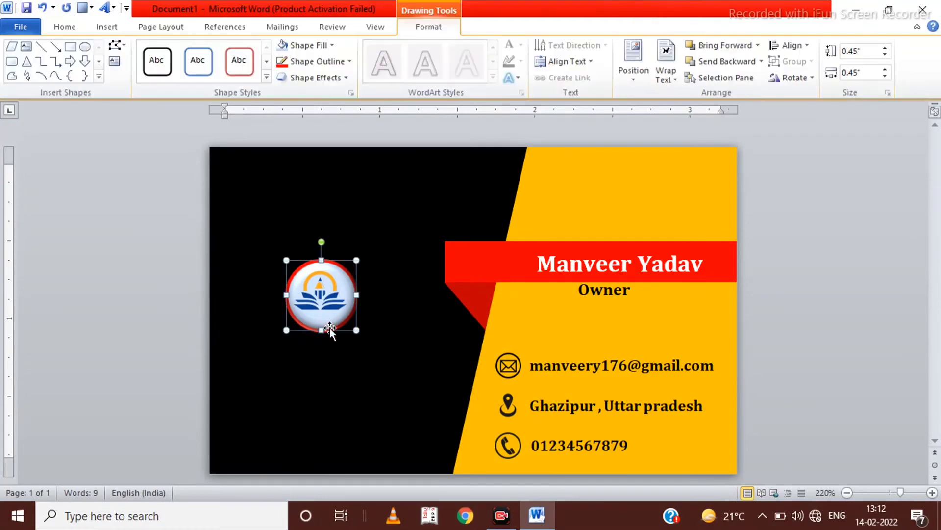
left_click(331, 299, "shift")
left_click(791, 61)
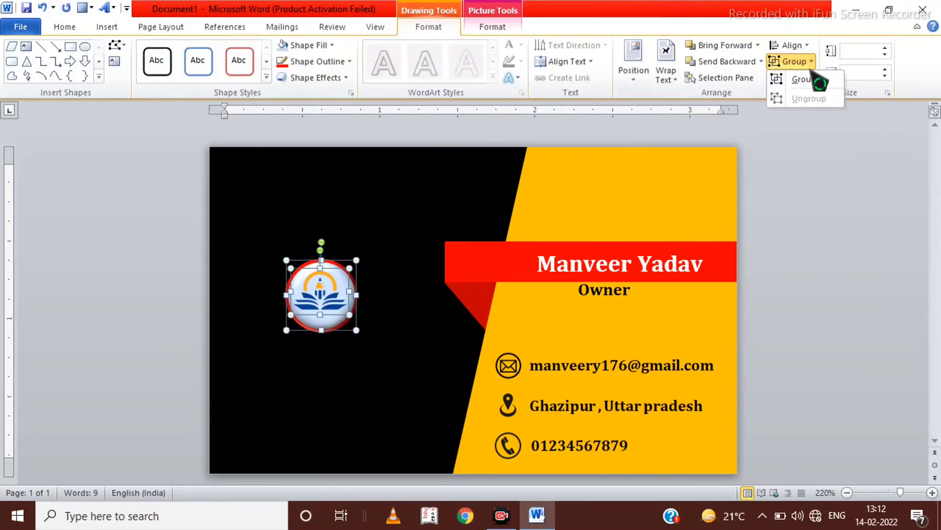
left_click(806, 80)
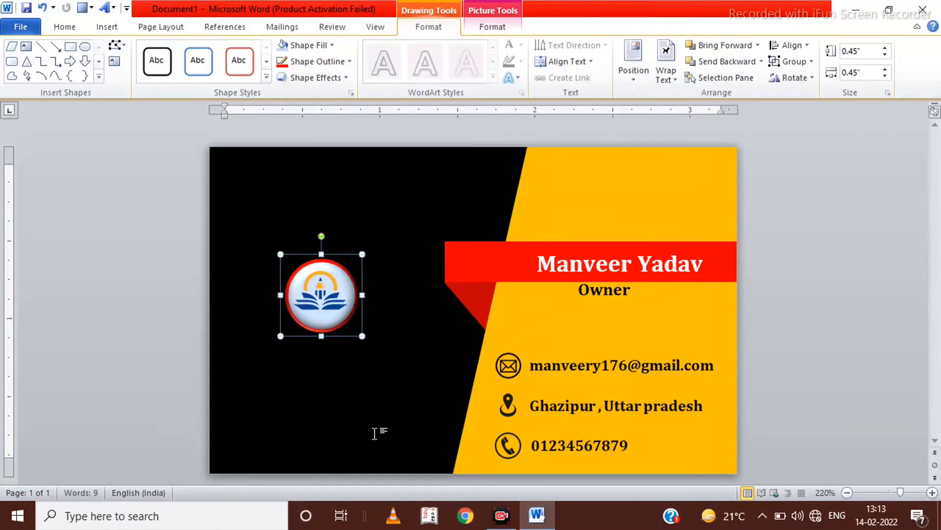
left_click(260, 431)
left_click(314, 299)
left_click_drag(348, 313, 360, 328)
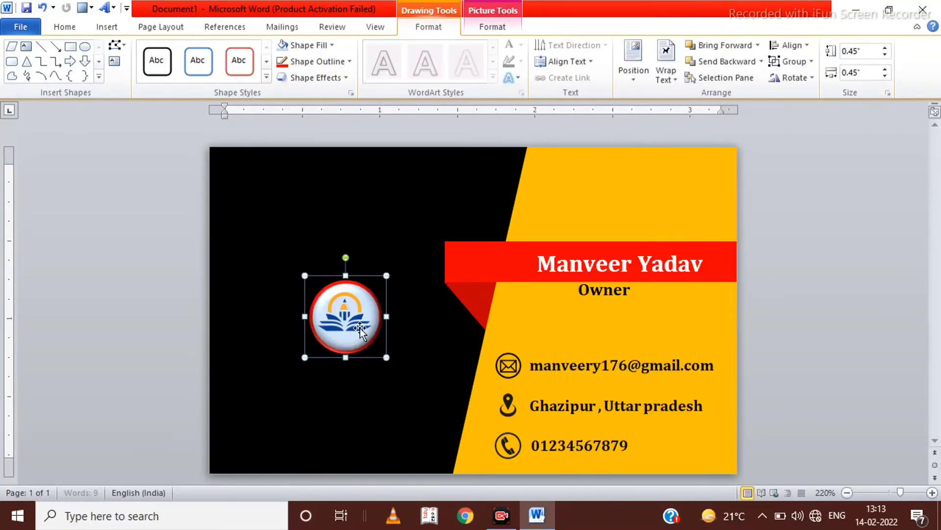
key("Left")
key("Left")
key("Left")
Nudge the badge up-left, then copy the name text box onto the black area as 'Monu Pustak Bhandar'.
key("Up")
key("Up")
key("Up")
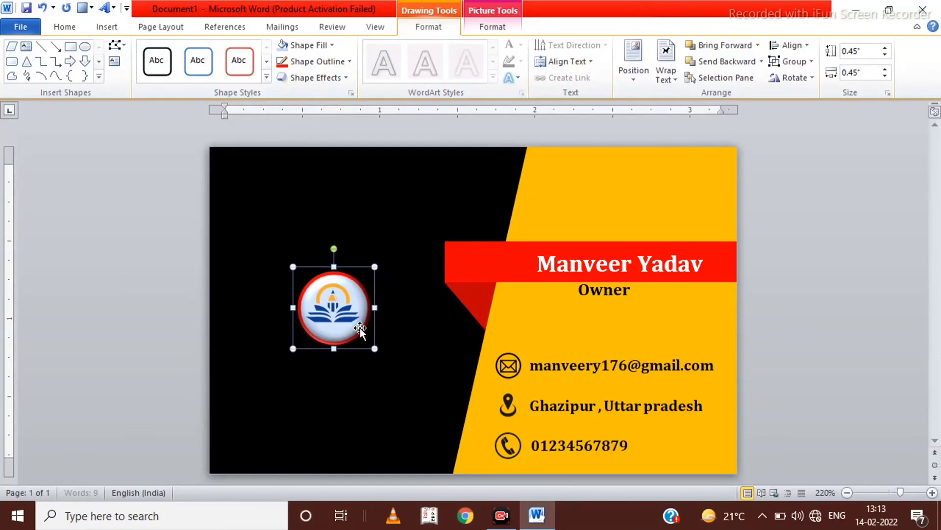
key("Up")
key("Up")
key("Left")
left_click(549, 266)
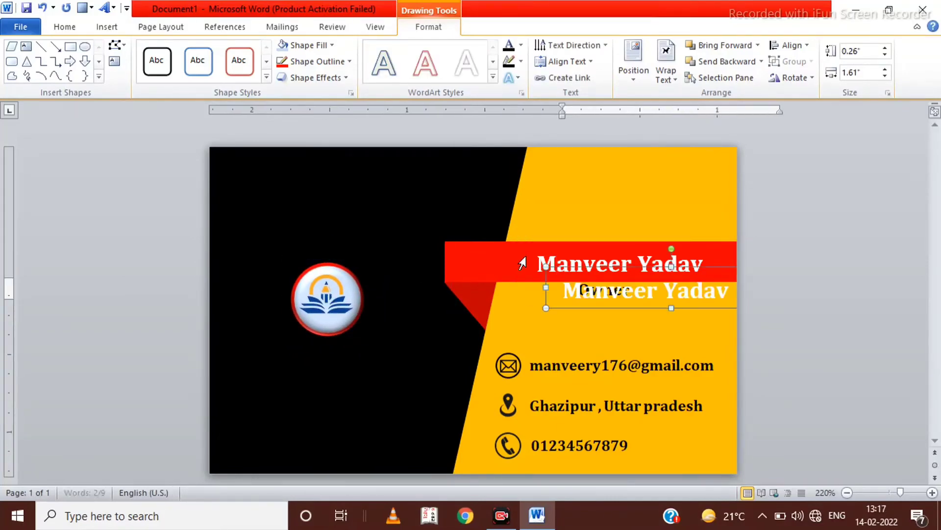
left_click_drag(519, 254, 549, 277)
mouse_move(569, 311)
left_mouse_down()
mouse_move(251, 383)
mouse_move(267, 350)
left_mouse_up()
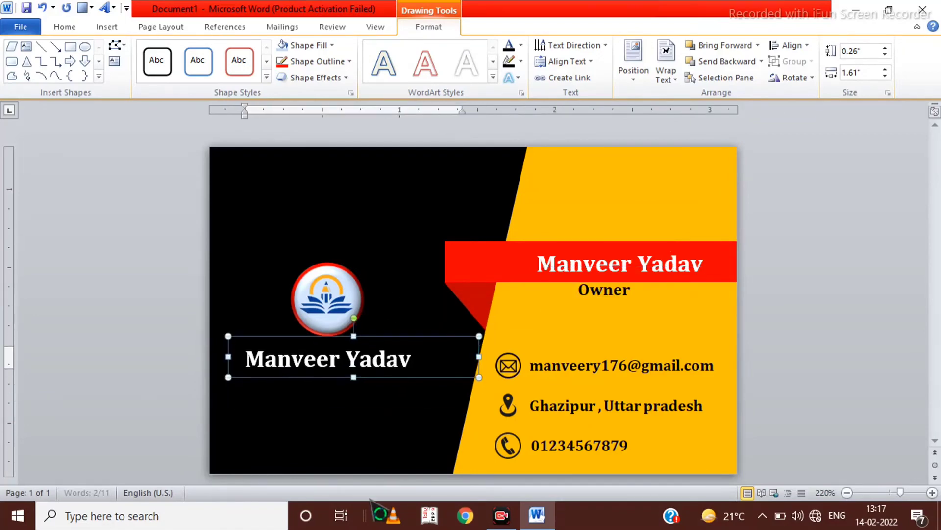
key("ctrl+a")
type("M")
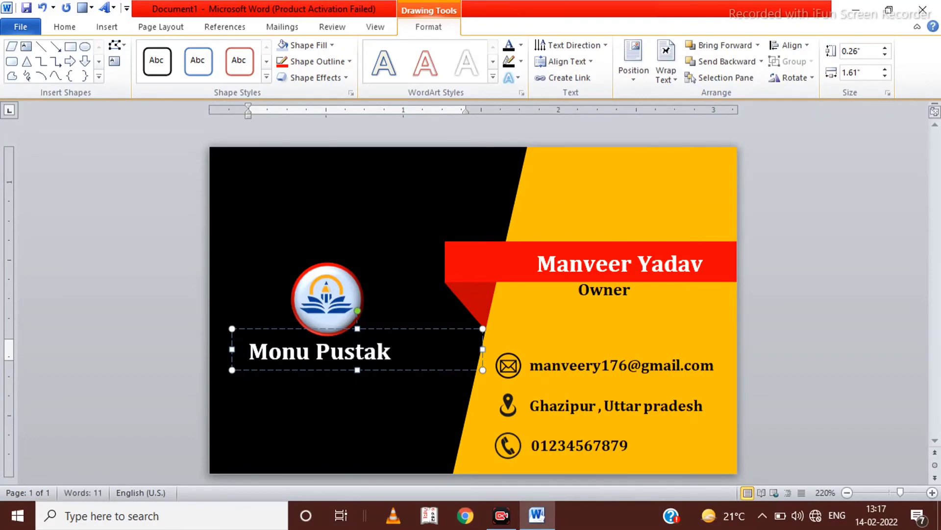
key("BackSpace")
key("BackSpace")
Widen the shop name box, shrink its font, and place the logo above it.
left_click_drag(480, 349, 515, 349)
type("Bhandar")
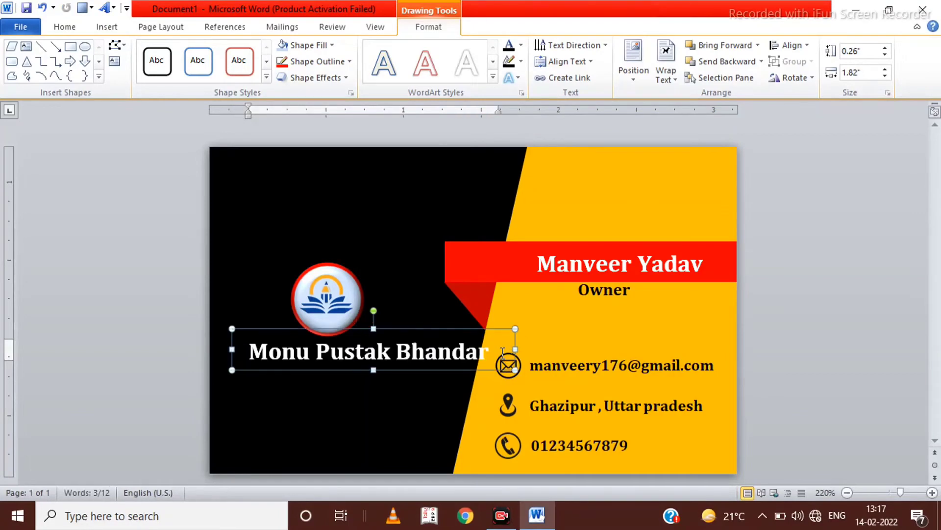
left_click(65, 27)
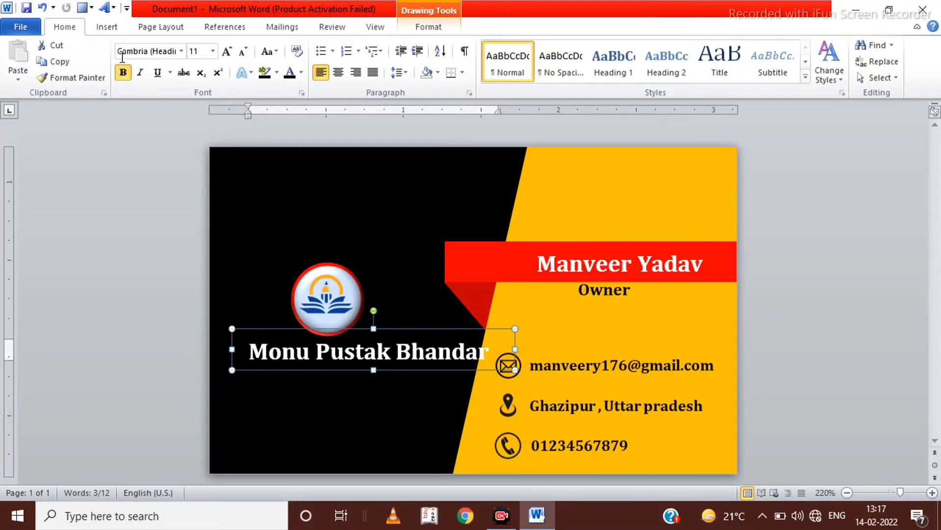
left_click(243, 52)
mouse_move(335, 304)
left_mouse_down()
mouse_move(346, 305)
mouse_move(350, 280)
left_mouse_up()
left_click_drag(330, 337, 330, 320)
left_click(276, 195)
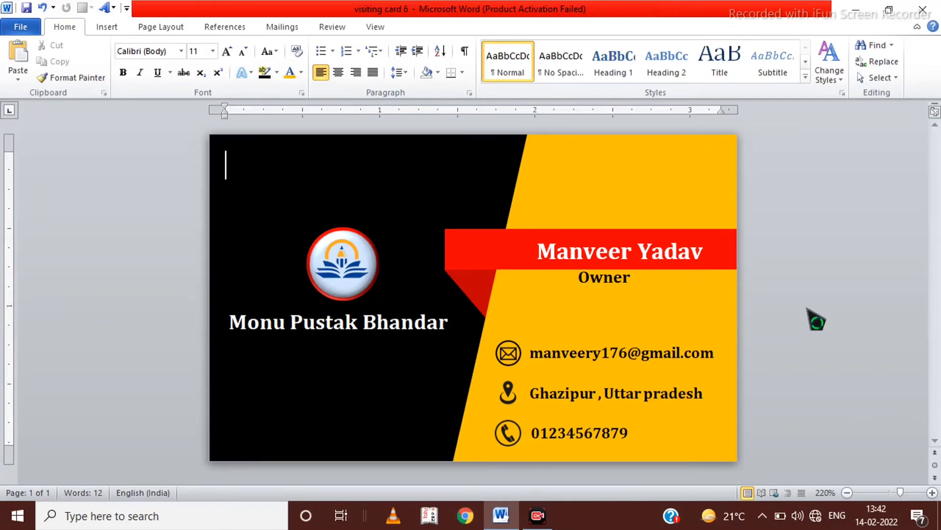
Add a second page for the card back and copy the front card's logo onto it.
key("ctrl+Return")
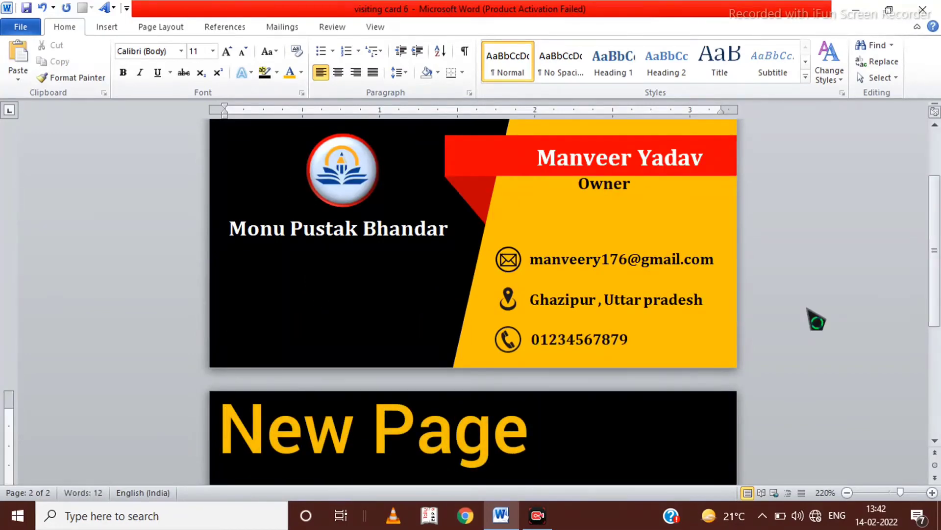
scroll(816, 321, "down", 4)
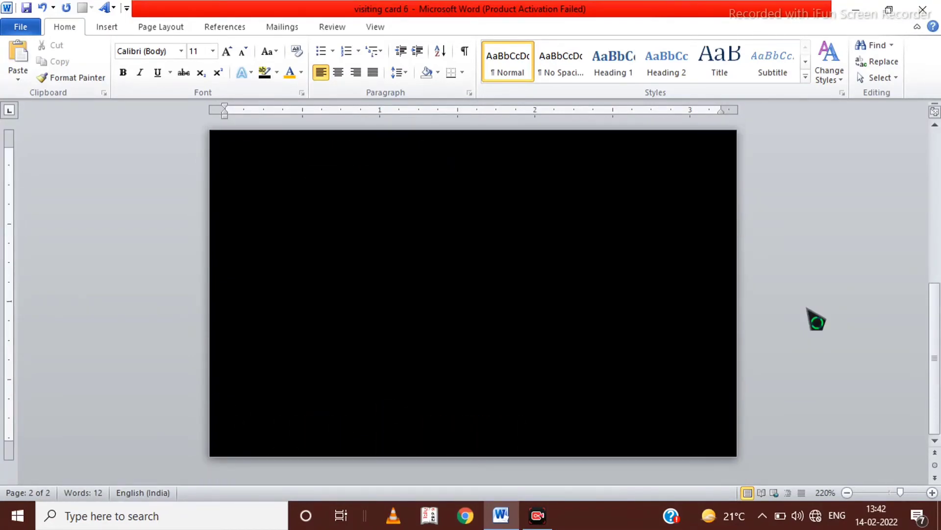
scroll(473, 294, "up", 4)
left_click(370, 276)
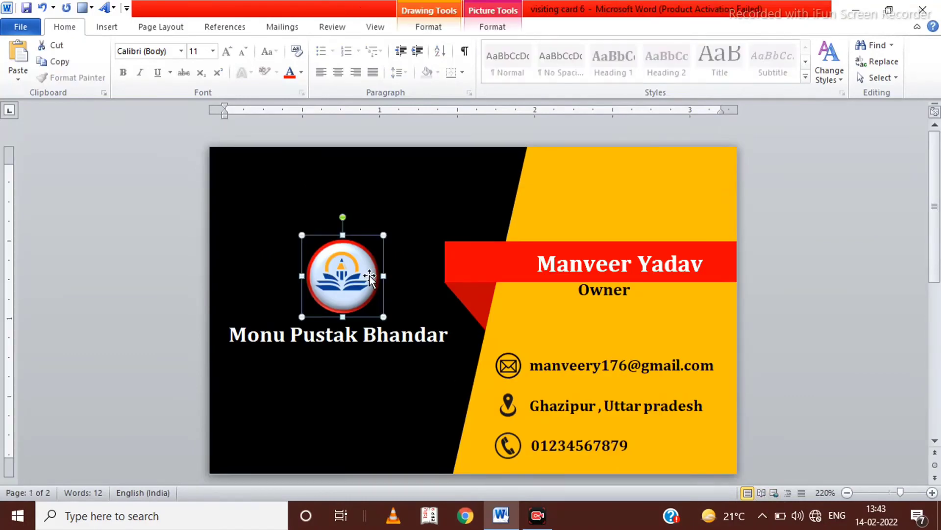
left_click_drag(370, 274, 416, 451)
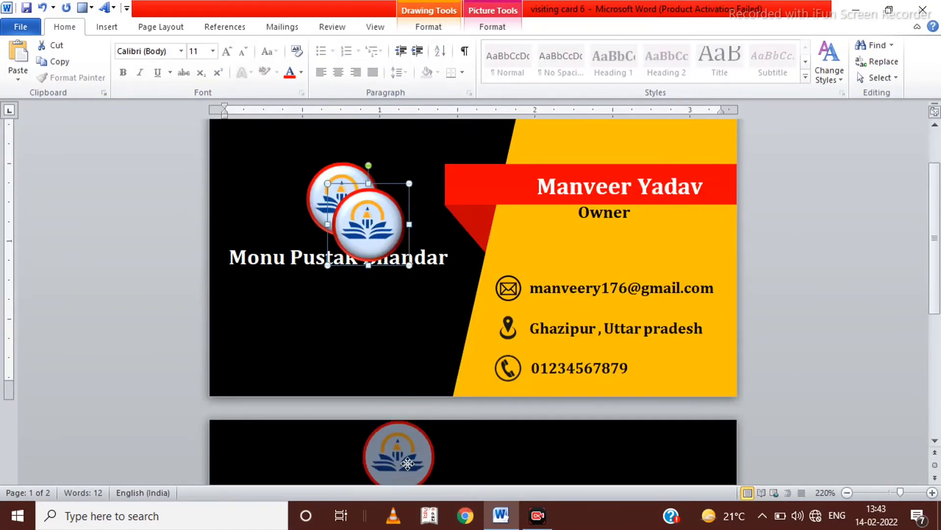
scroll(407, 233, "down", 4)
mouse_move(408, 172)
left_mouse_down()
mouse_move(471, 215)
mouse_move(460, 208)
left_mouse_up()
Copy the Monu Pustak Bhandar shop name onto the back page and grow it to 14 pt.
scroll(396, 283, "up", 5)
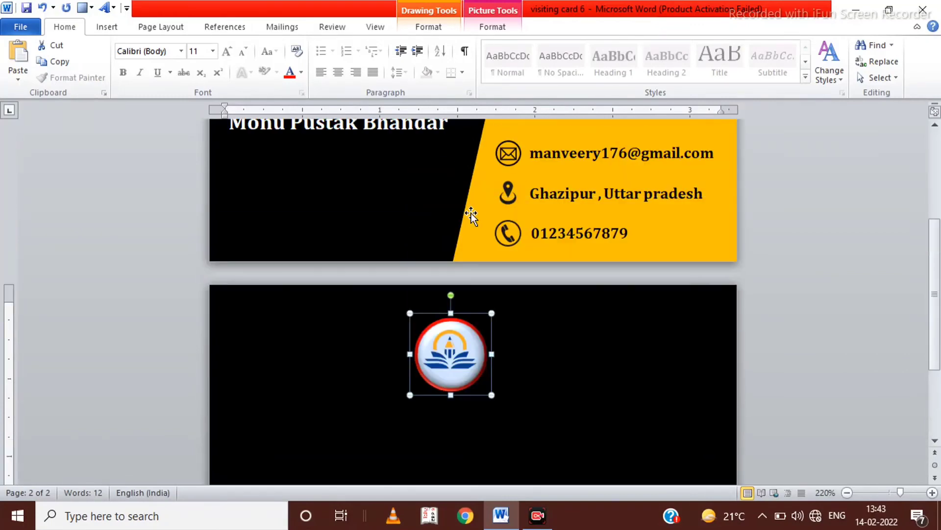
left_click(397, 282)
left_click_drag(385, 257, 455, 399)
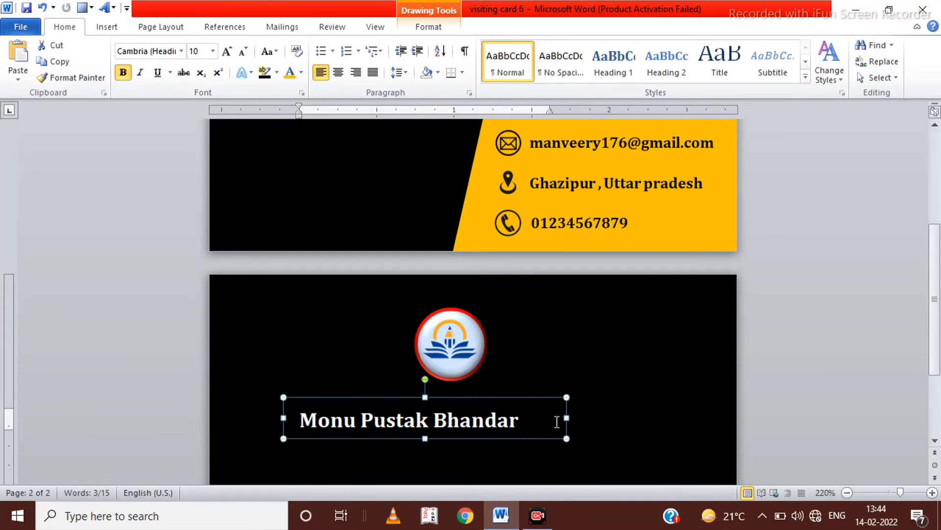
left_click(567, 421)
left_click(227, 51)
left_click(227, 51)
left_click(226, 51)
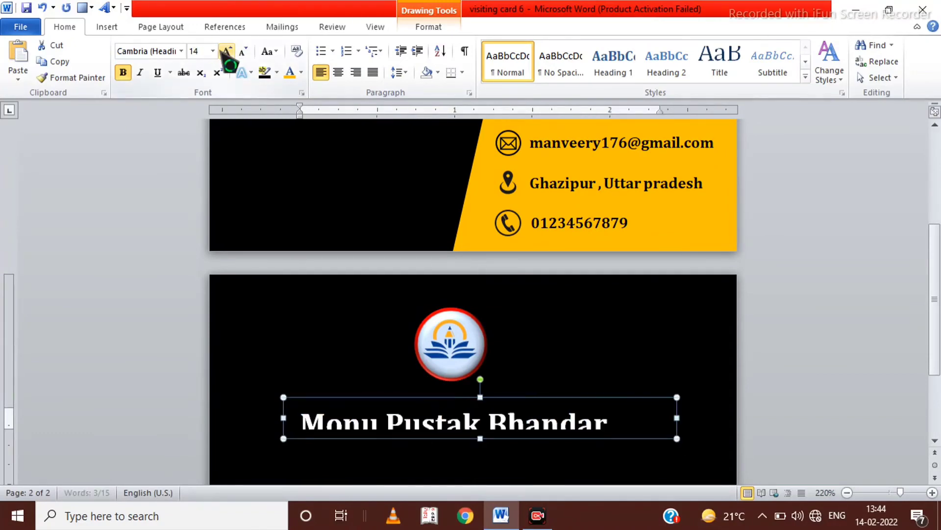
Stretch the shop name box to show all text, set it under the logo, and centre the logo.
left_click(481, 435)
left_click_drag(480, 438, 480, 451)
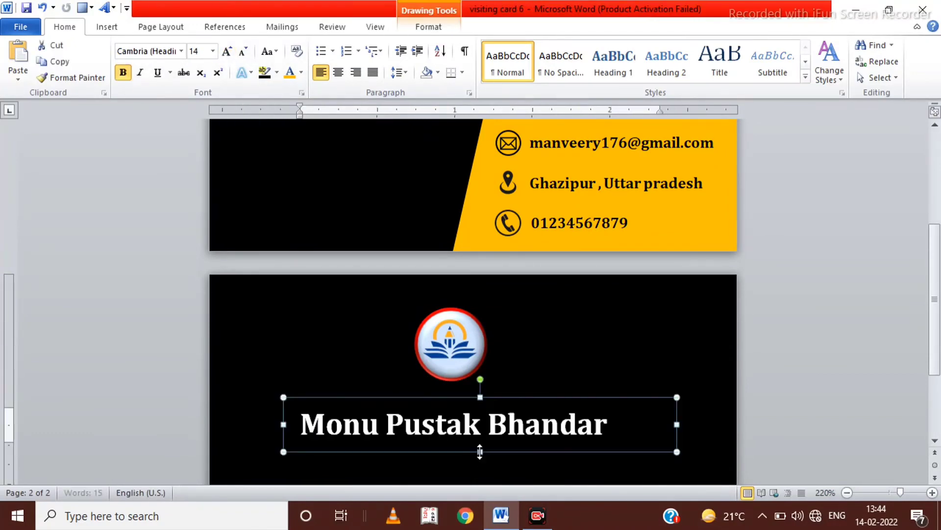
left_click_drag(509, 397, 518, 379)
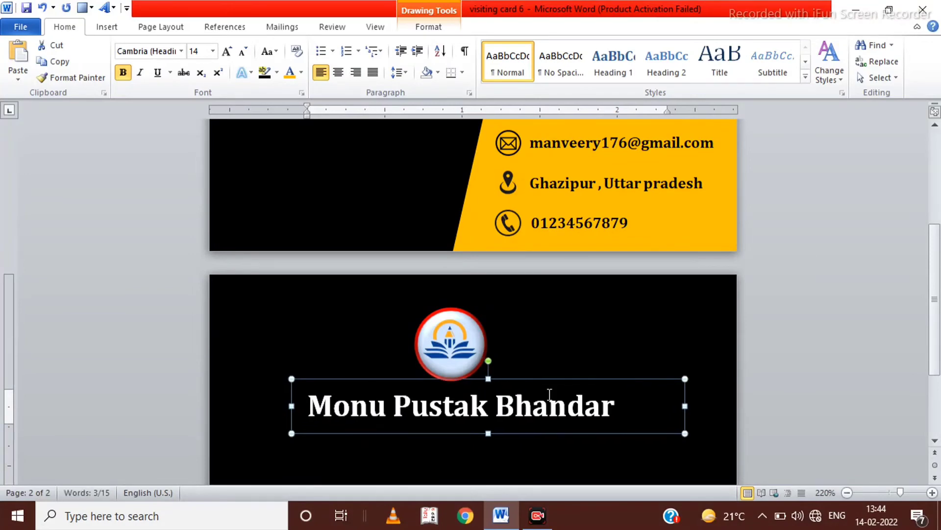
left_click(481, 345)
left_click_drag(482, 344, 490, 345)
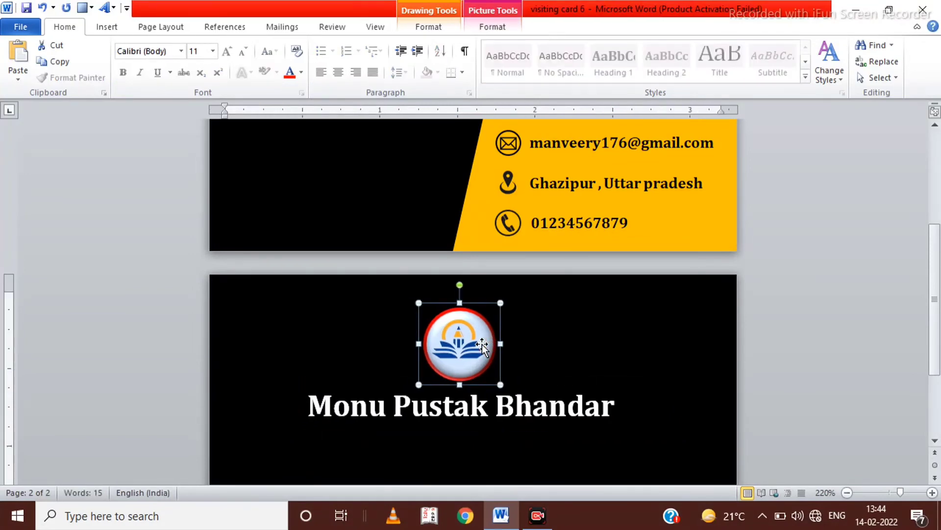
Change the back page's shop name font colour from white to gold (Orange).
left_click(551, 387)
left_click(551, 379)
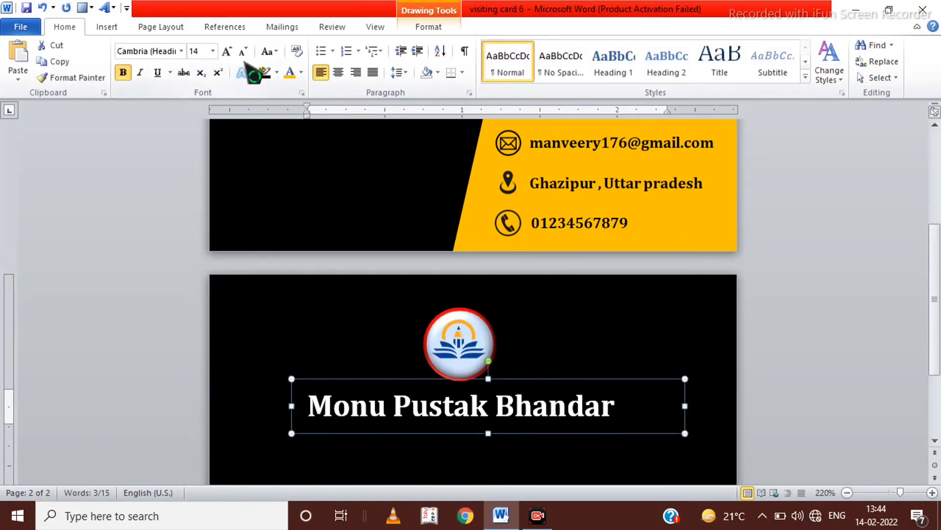
left_click(302, 72)
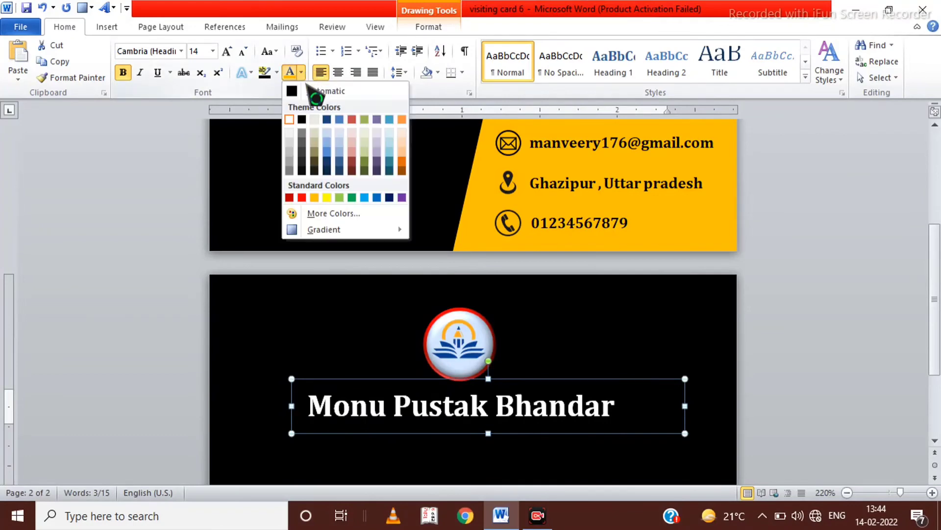
left_click(314, 197)
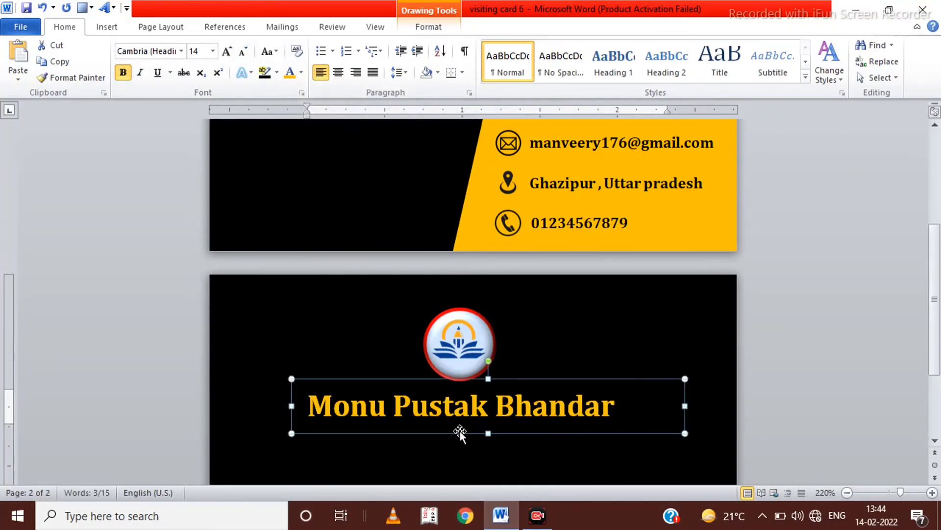
scroll(466, 416, "up", 4)
scroll(490, 392, "down", 4)
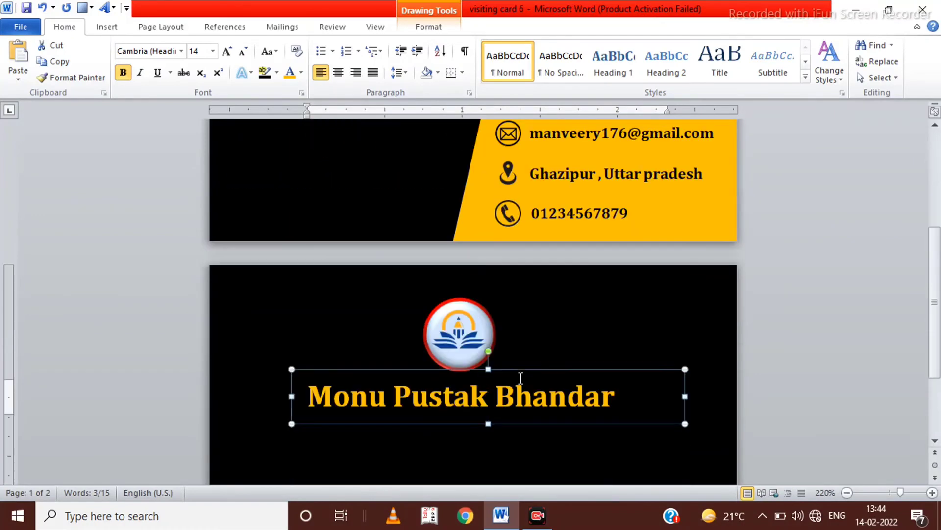
left_click(106, 27)
left_click(216, 59)
Draw a rectangle across the back card's bottom, fill it orange-yellow with no outline.
left_click(274, 117)
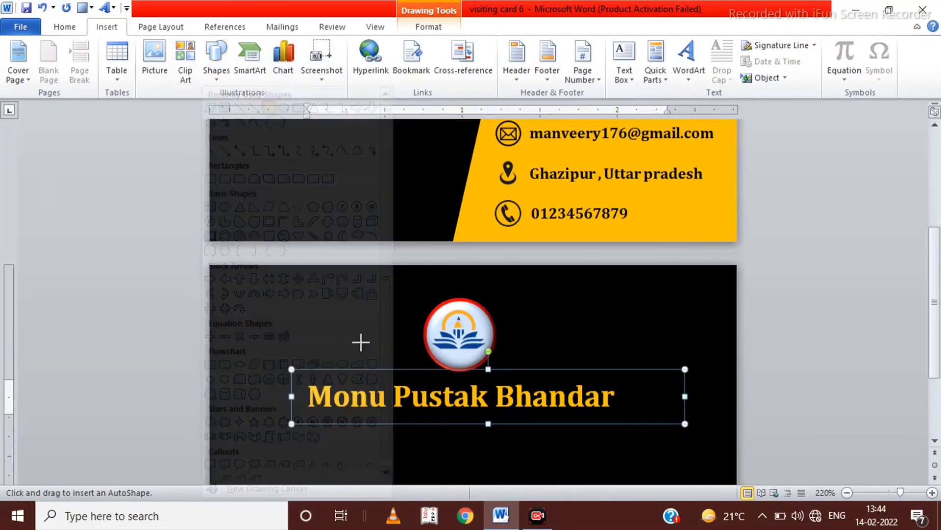
scroll(361, 341, "down", 3)
left_click_drag(212, 413, 736, 456)
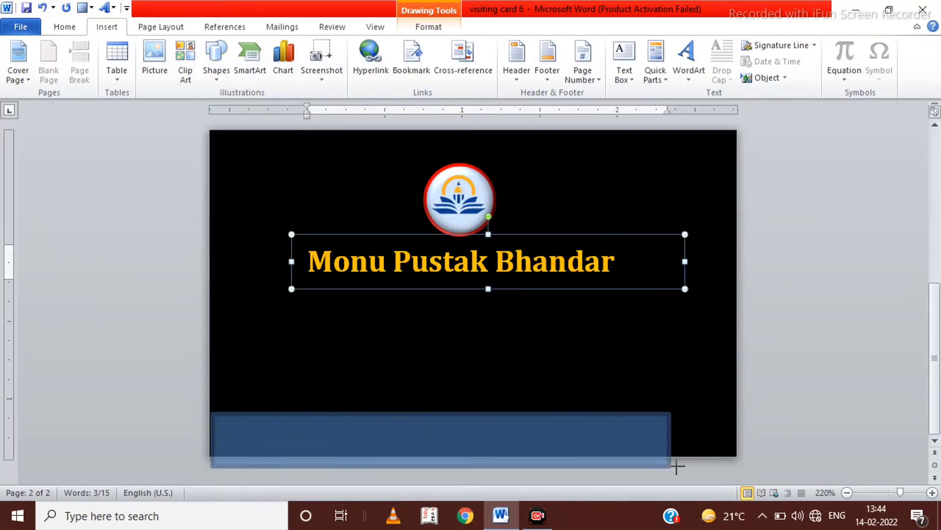
left_click(309, 45)
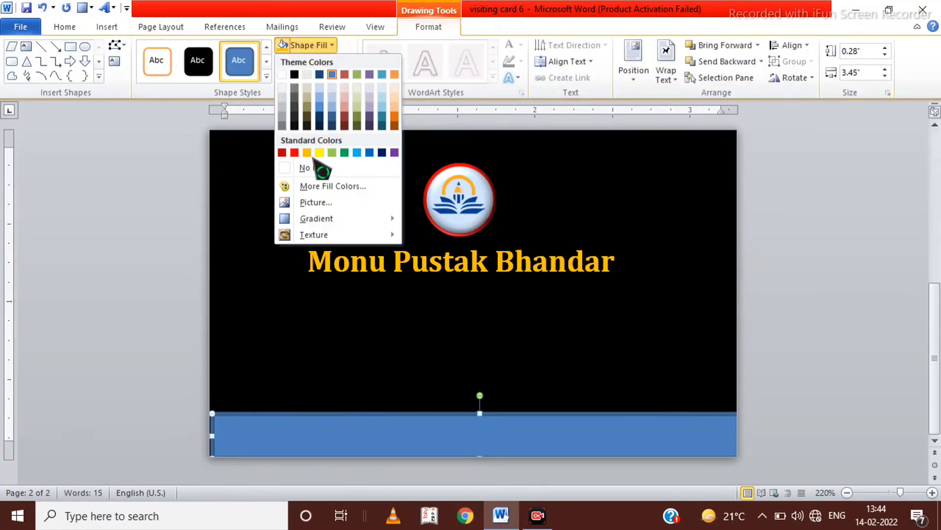
left_click(307, 168)
left_click(318, 61)
left_click(320, 183)
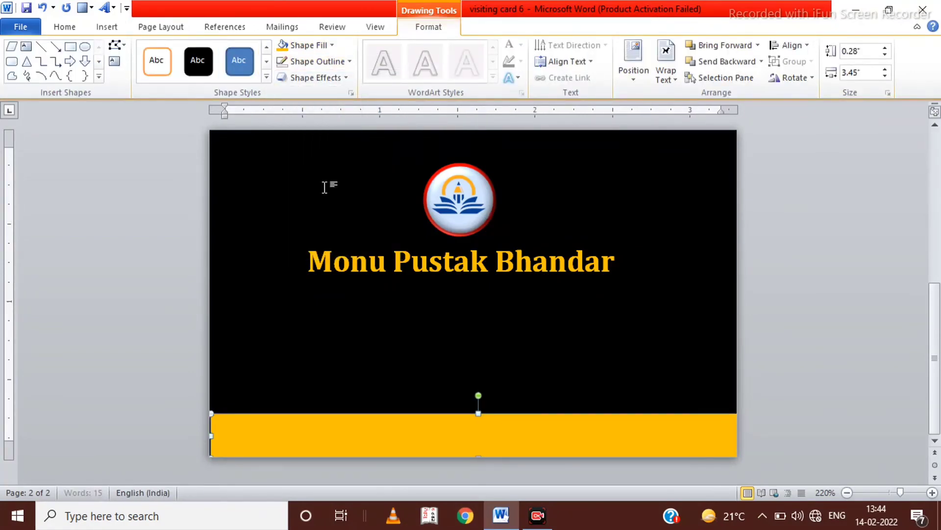
Copy the front card's email icon onto the left end of the yellow strip.
scroll(324, 187, "up", 1)
scroll(403, 245, "up", 3)
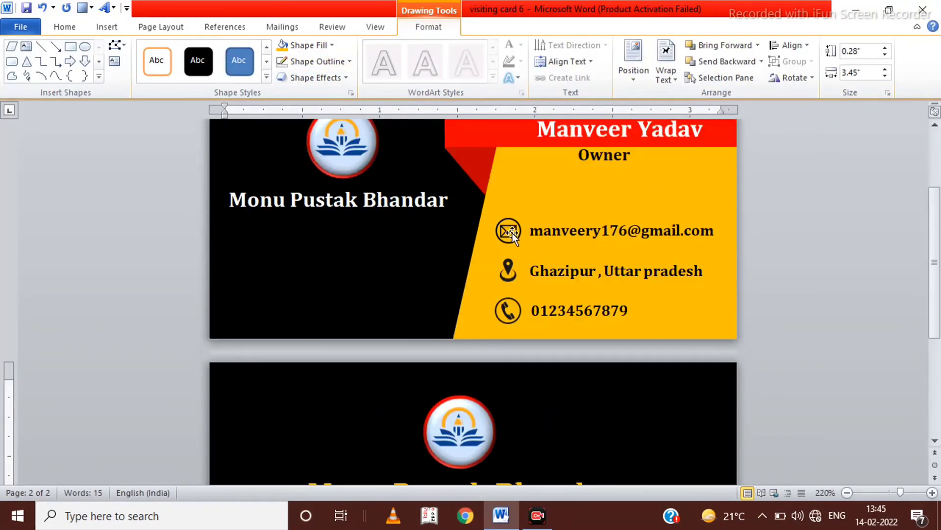
left_click_drag(513, 233, 534, 257)
left_click_drag(336, 433, 219, 451)
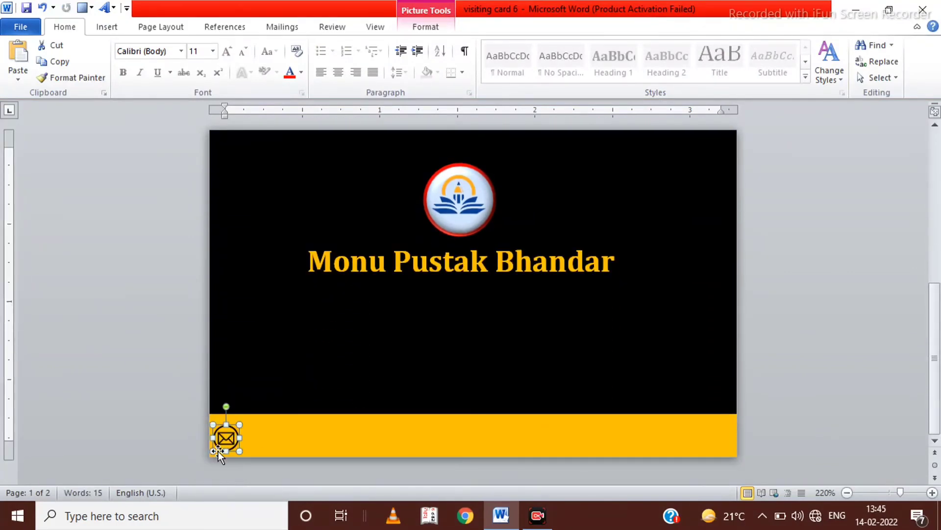
Copy the email address text onto the strip and nudge it in line with its icon.
scroll(336, 388, "up", 6)
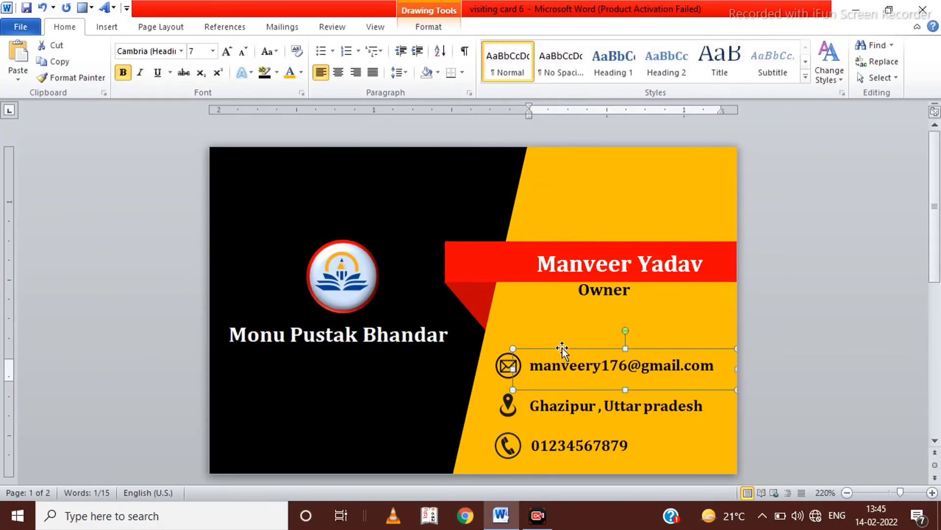
mouse_move(563, 348)
left_mouse_down()
mouse_move(589, 374)
mouse_move(466, 482)
mouse_move(326, 465)
left_mouse_up()
key("Down")
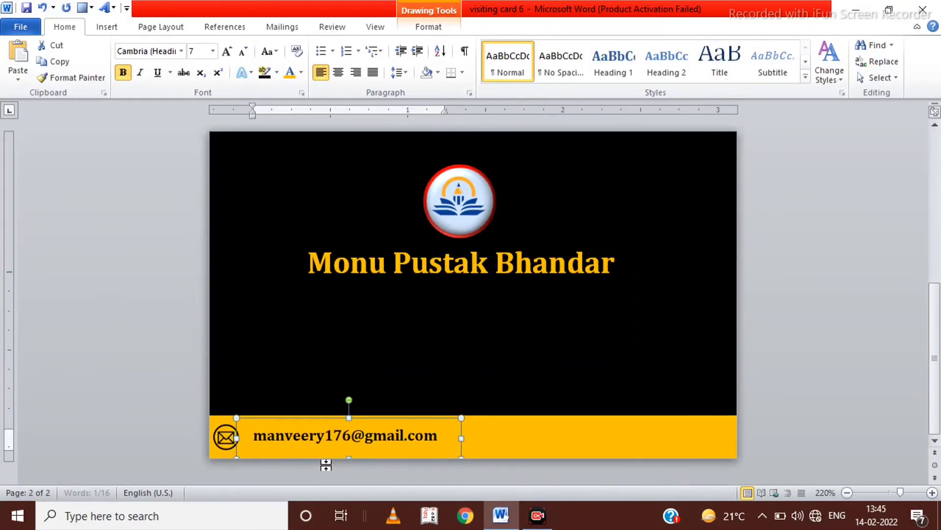
key("Left")
key("Down")
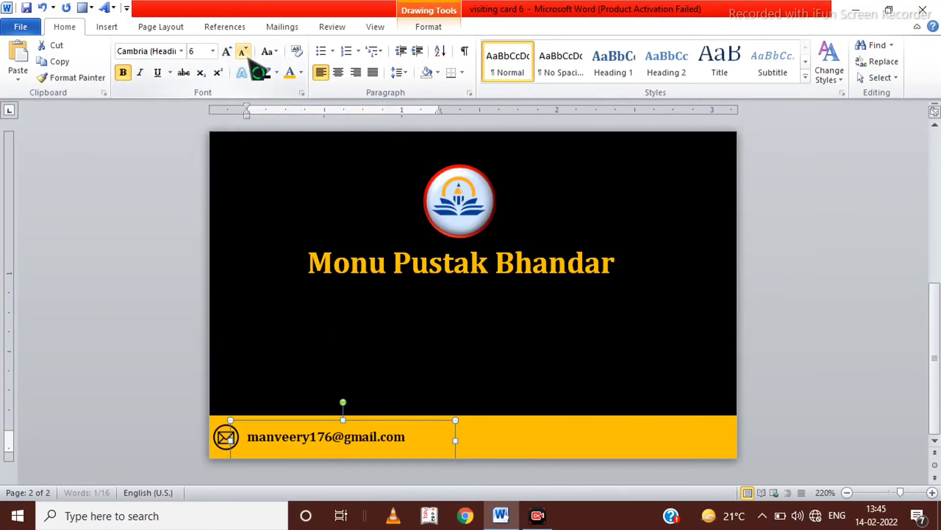
key("ctrl+z")
Copy the location pin, the address text (shrunk slightly) and the phone icon onto the strip.
key("ctrl+v")
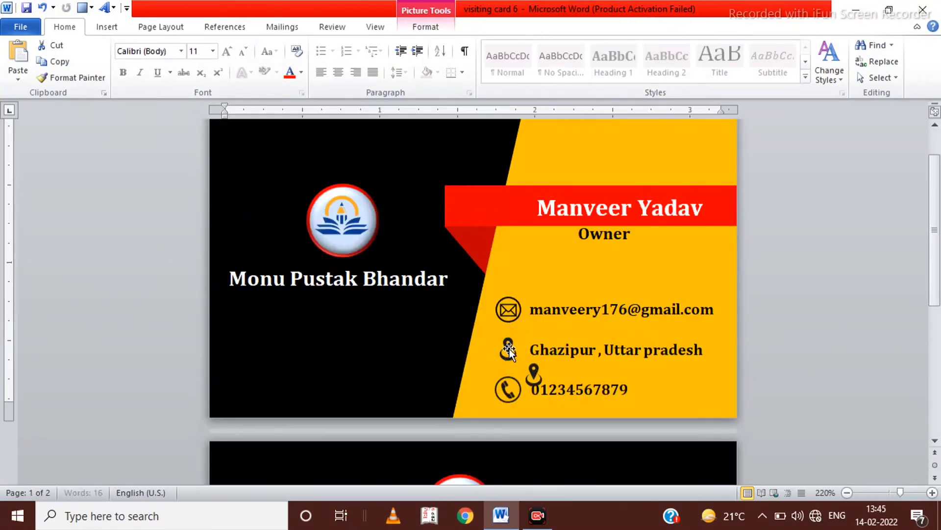
scroll(520, 294, "down", 3)
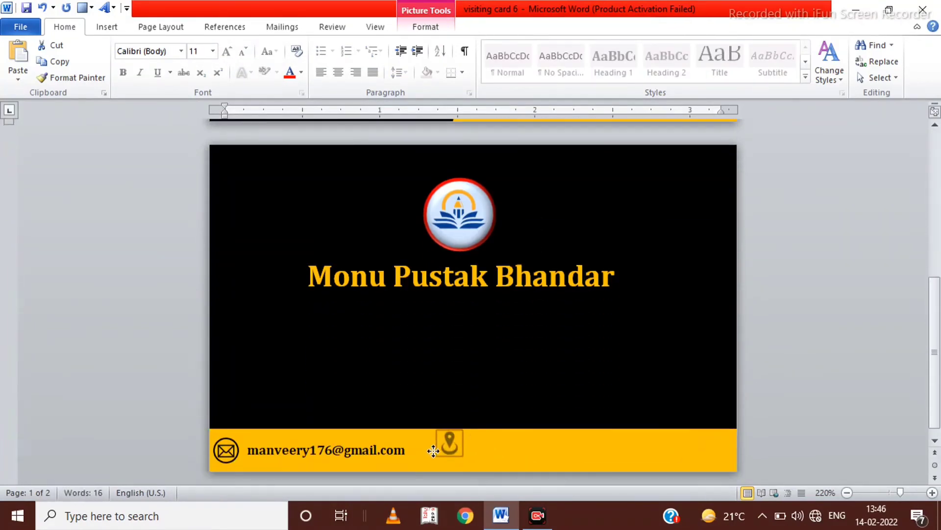
left_click_drag(579, 416, 415, 465)
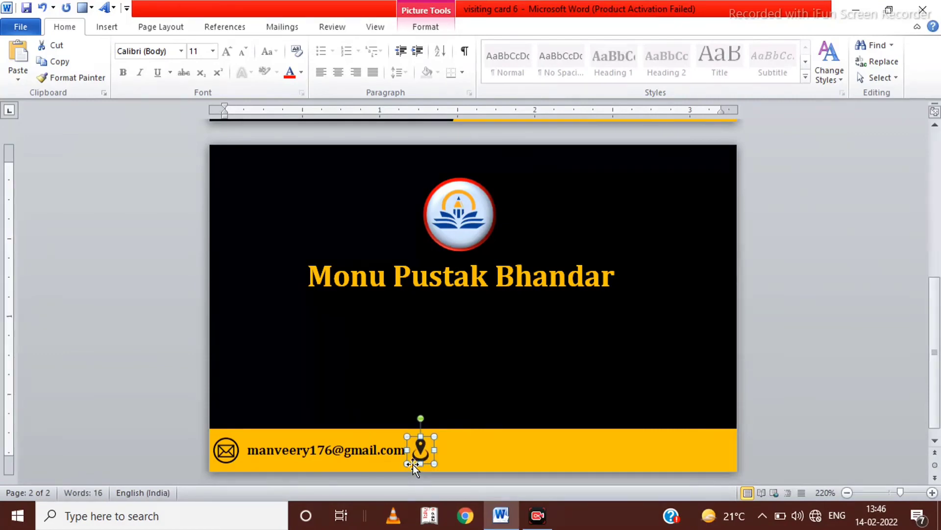
key("ctrl+z")
mouse_move(596, 269)
left_mouse_down()
mouse_move(622, 295)
mouse_move(576, 480)
mouse_move(515, 456)
left_mouse_up()
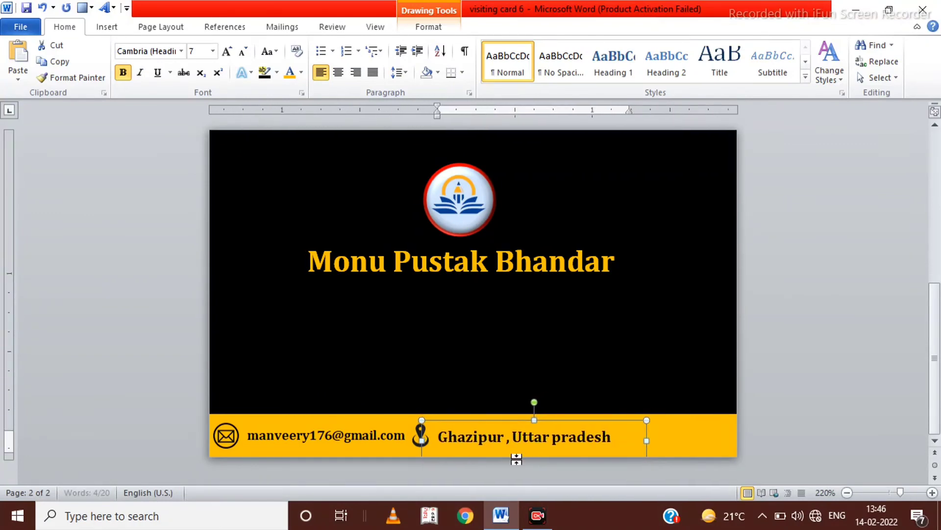
left_click(244, 51)
scroll(549, 130, "up", 5)
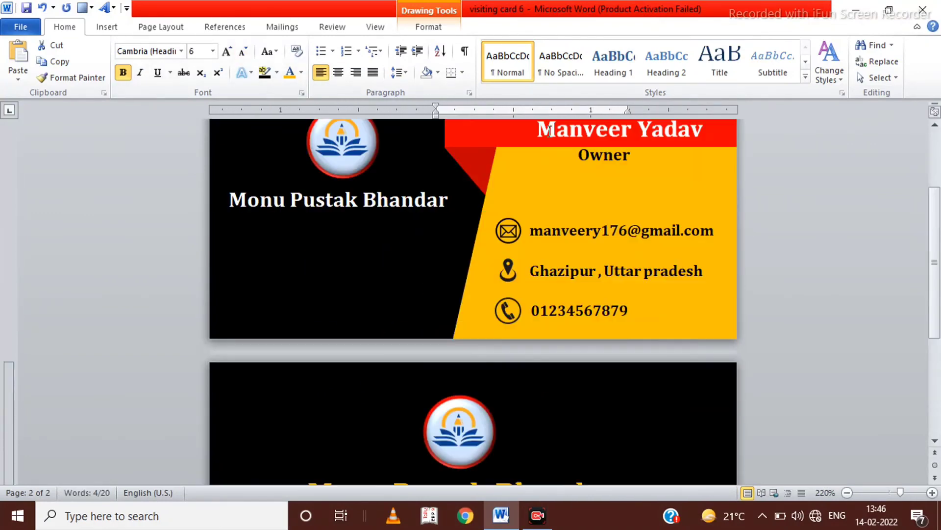
mouse_move(508, 311)
left_mouse_down()
mouse_move(538, 459)
mouse_move(591, 441)
left_mouse_up()
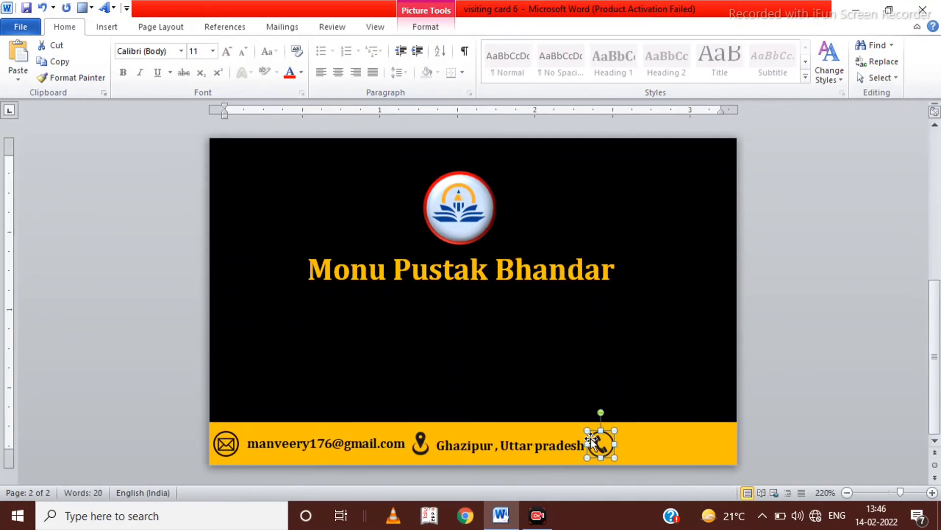
Copy the phone number box onto the strip, shrink it to size 6, and align it.
key("ctrl+z")
mouse_move(577, 379)
left_mouse_down()
mouse_move(588, 471)
mouse_move(658, 440)
left_mouse_up()
left_click(243, 51)
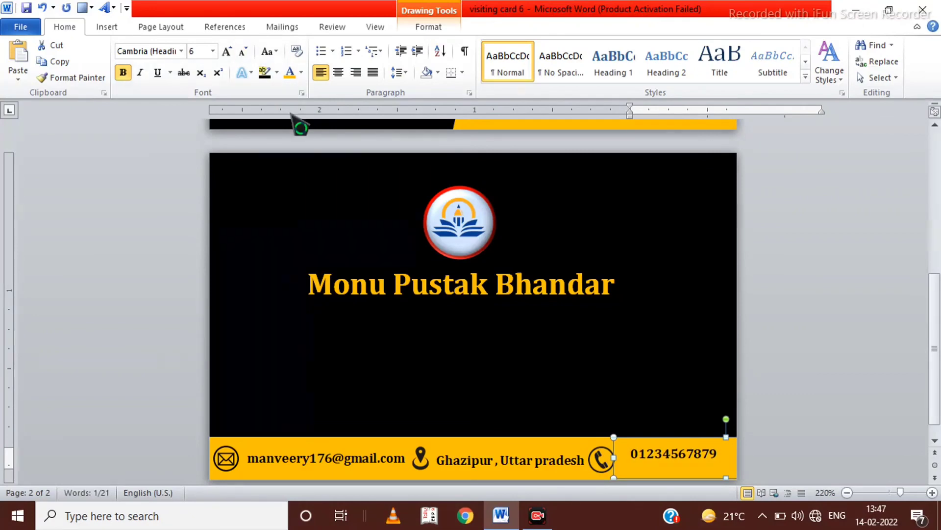
key("Down")
key("Down")
key("Down")
key("Right")
key("Right")
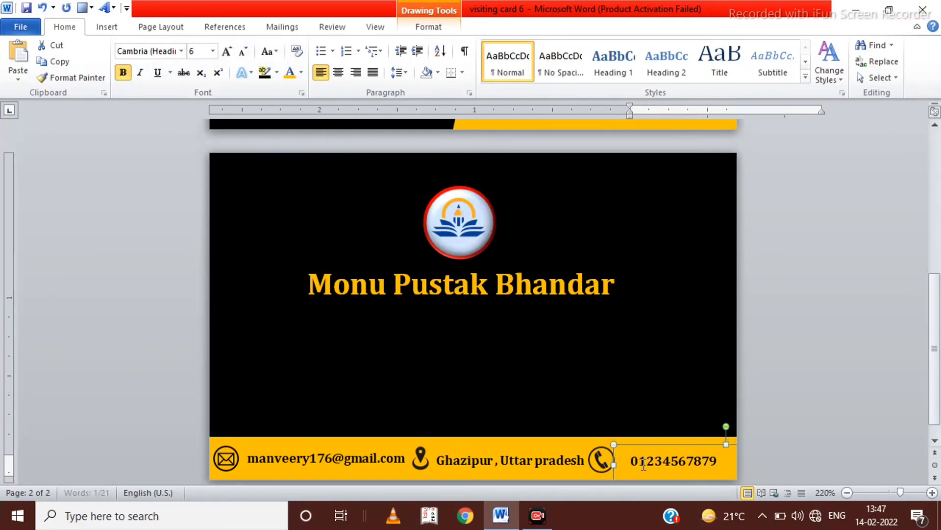
key("Right")
key("Right")
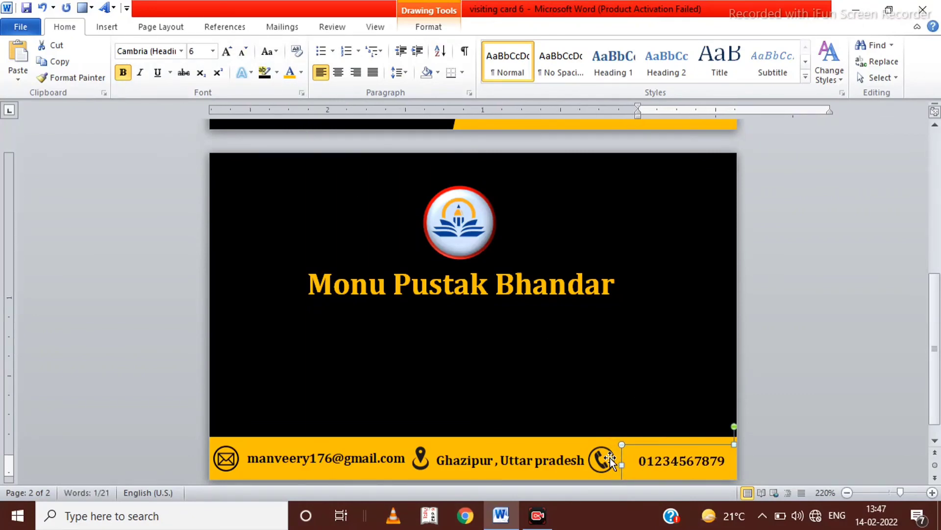
Nudge the phone icon and address for even spacing, then print-preview both card sides.
left_click(610, 457)
key("Right")
key("Right")
key("Right")
key("Right")
key("Right")
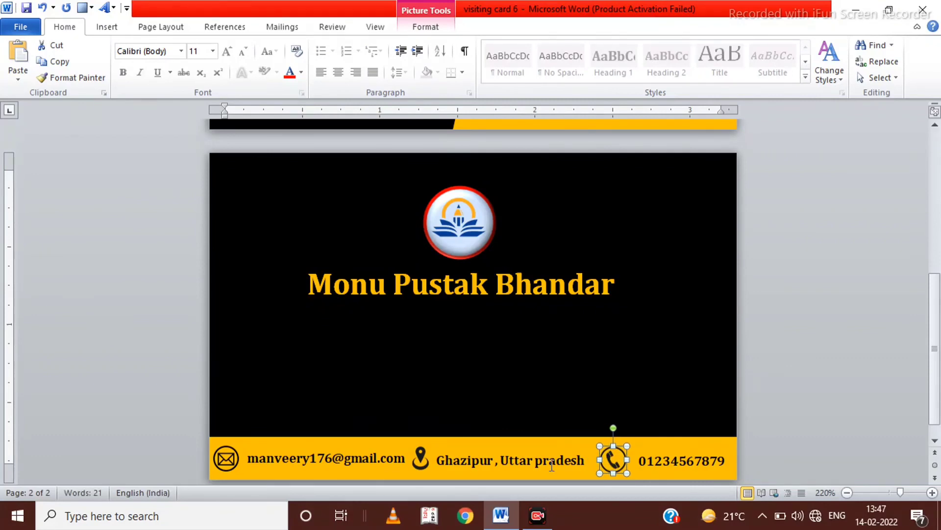
left_click(563, 443)
key("Right")
key("Right")
key("Right")
key("Right")
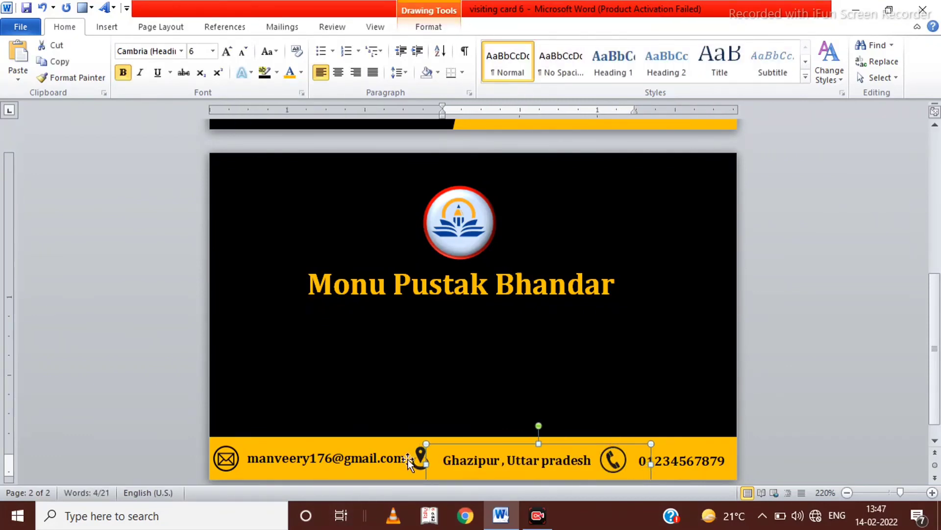
left_click(409, 460)
key("ctrl+F2")
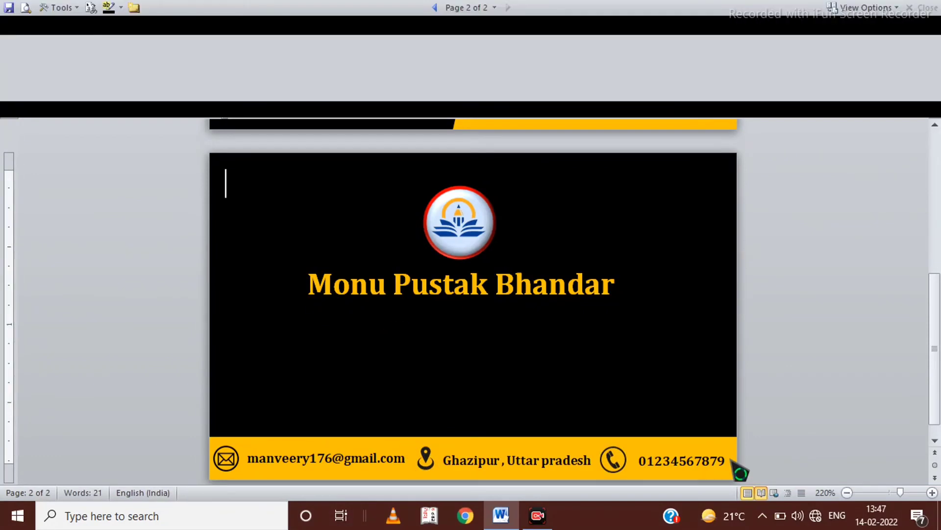